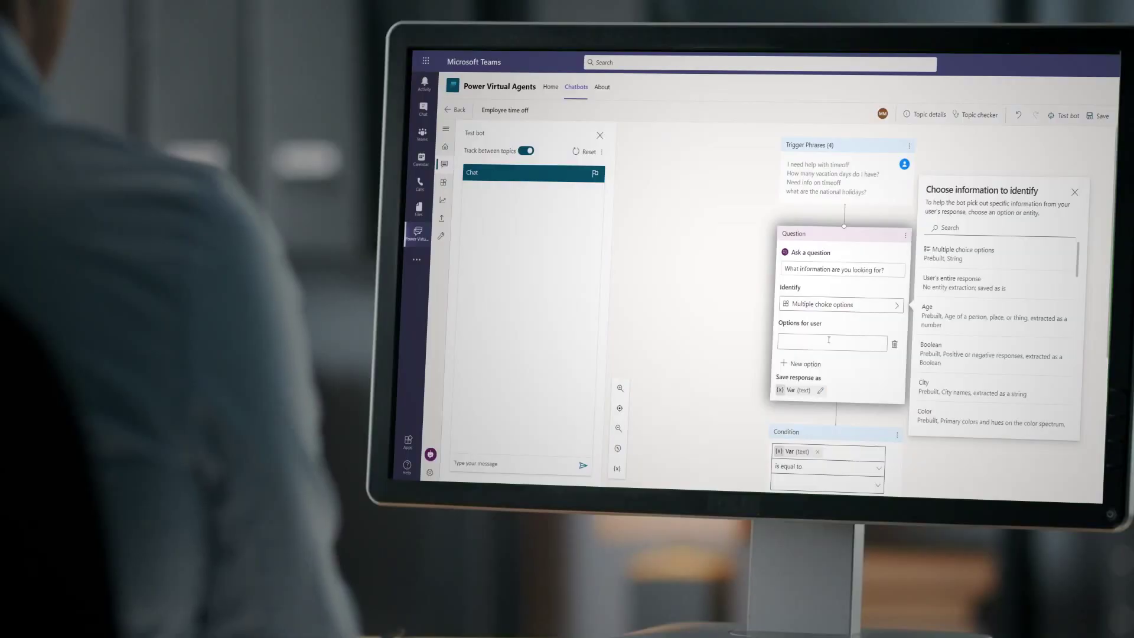
Step: Add 'National Holidays' and 'Paid time off' as the question's two answer options
click(828, 340)
text(National Holidays)
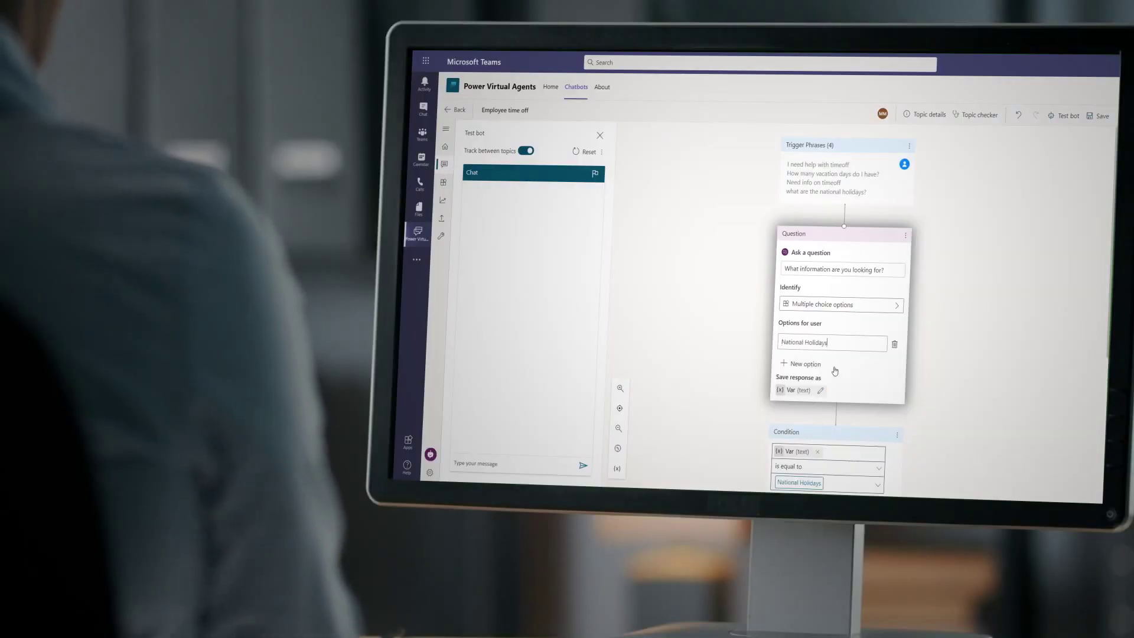
click(833, 366)
text(Paid time off)
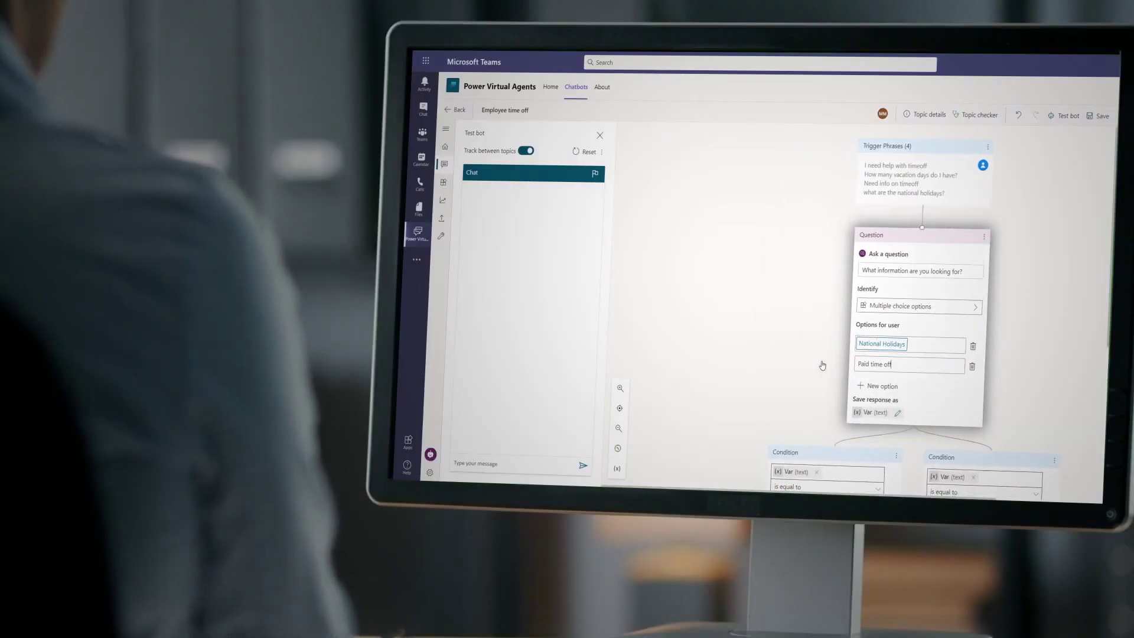
drag(1044, 403, 1001, 237)
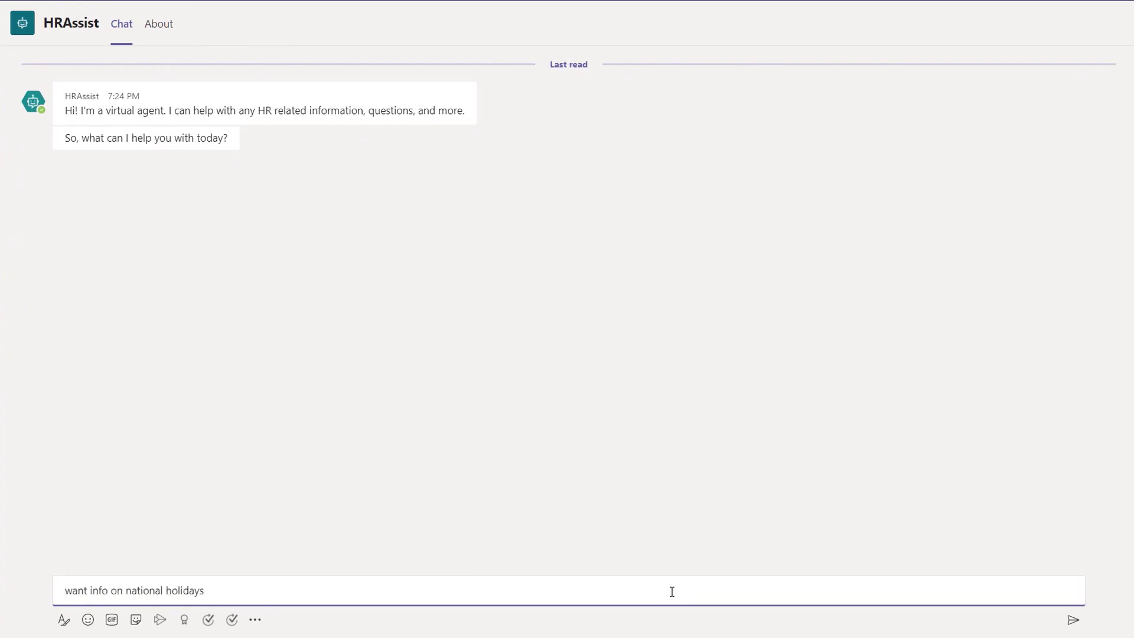
Step: Ask HRAssist 'want info on national holidays' and the vacation days question, then choose Paid time off
text(want info on national holidays)
key(Return)
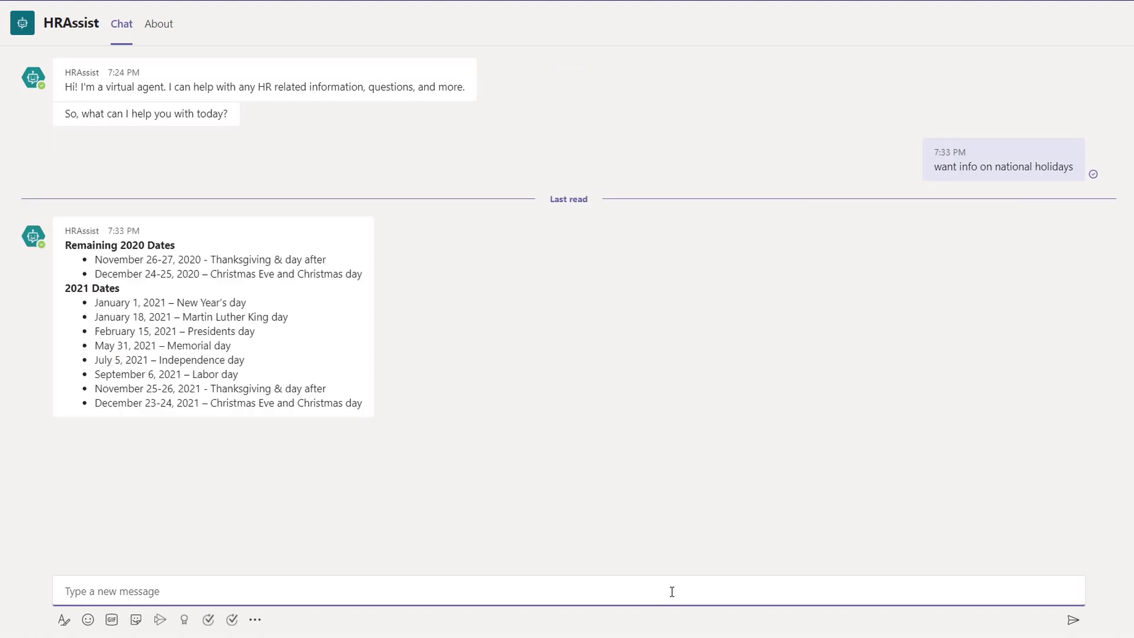
key(Return)
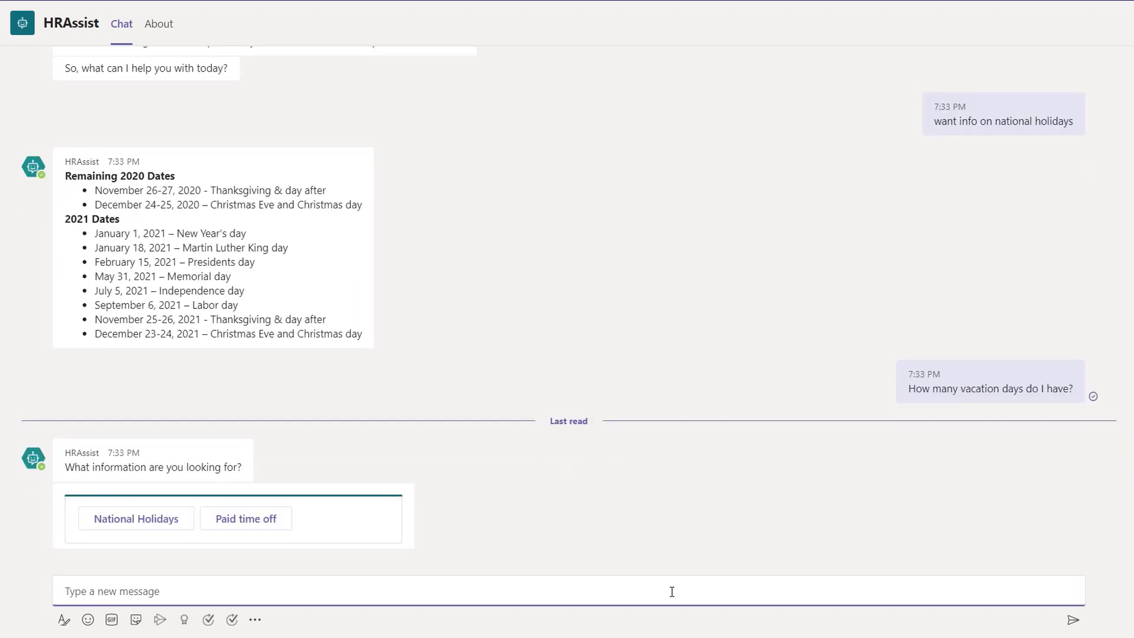
click(264, 522)
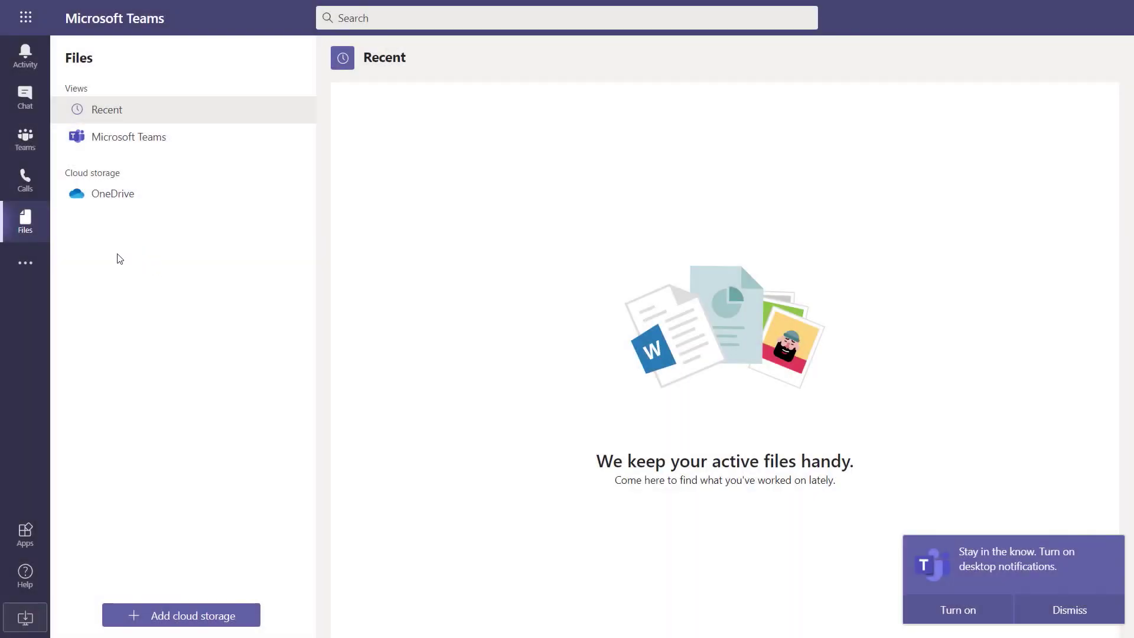
Step: Add the Power Virtual Agents app to Teams and pin it to the sidebar
click(27, 264)
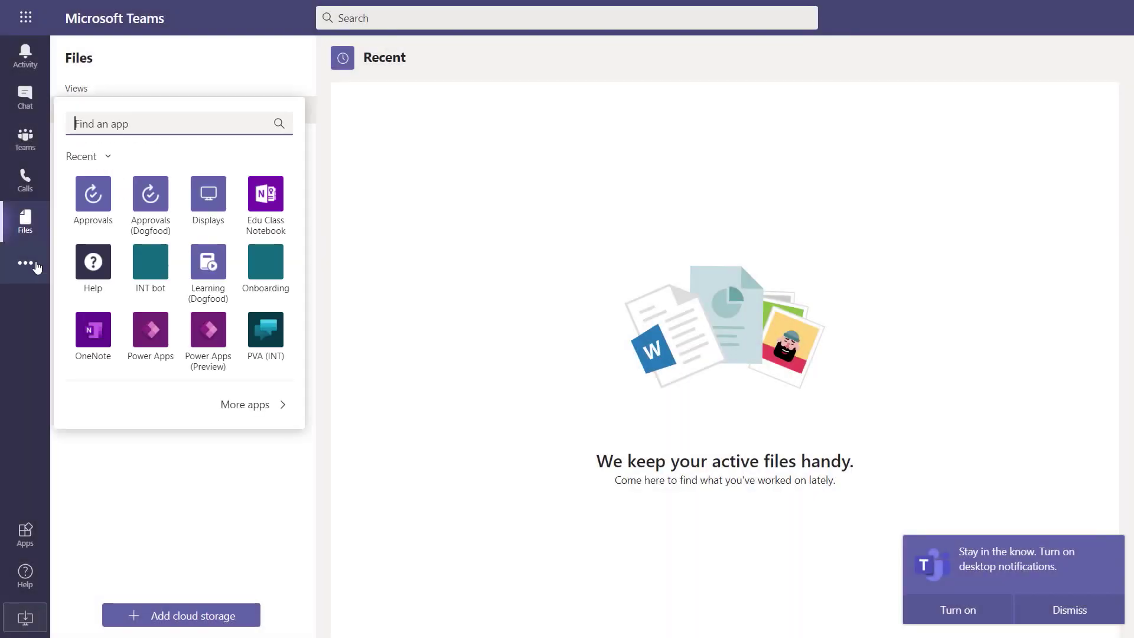
text(Power Virtual Agents)
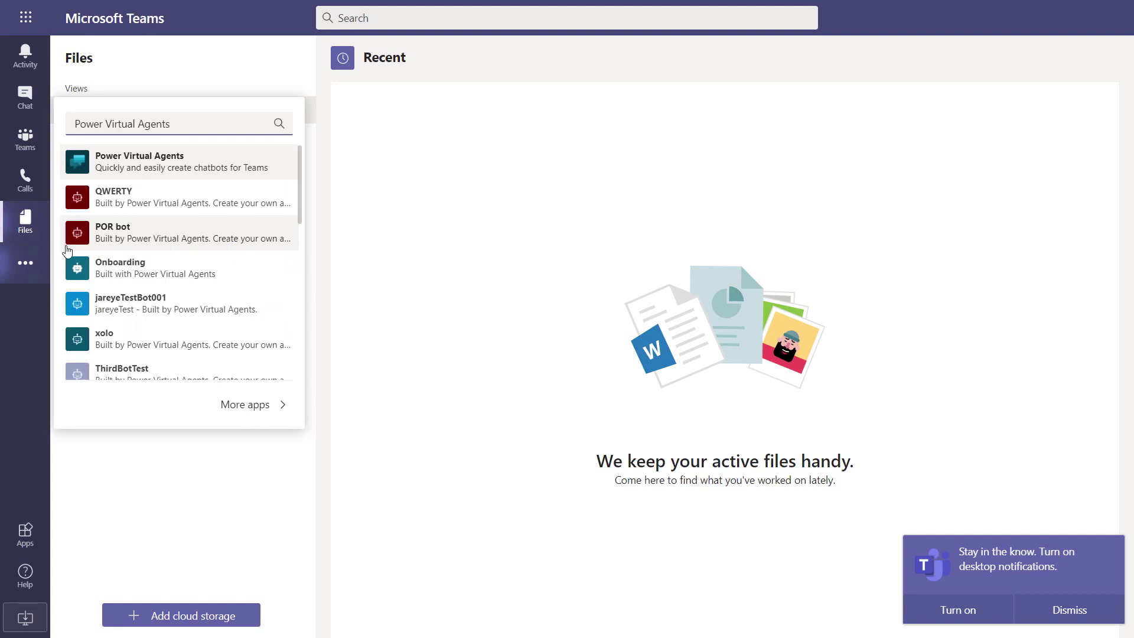
click(143, 161)
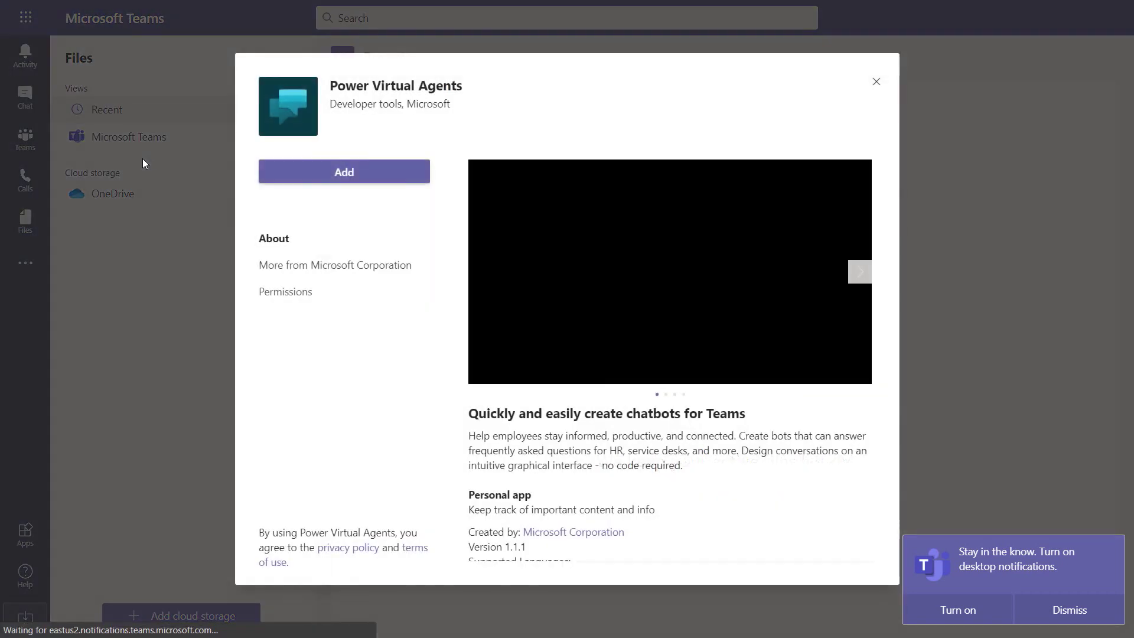
click(298, 175)
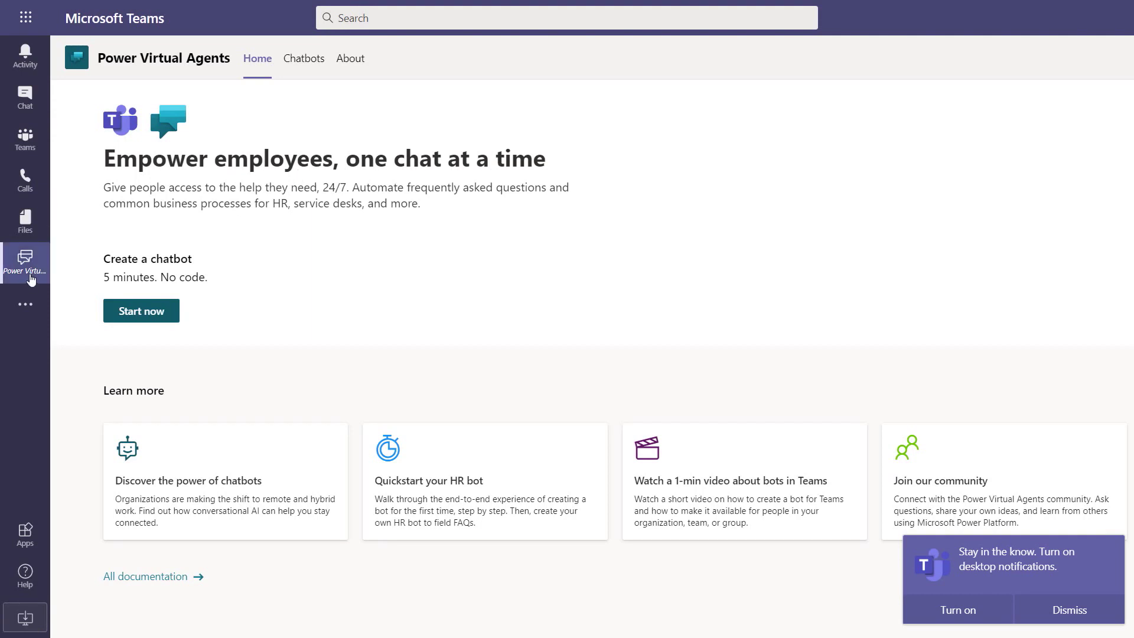
right_click(32, 278)
click(75, 266)
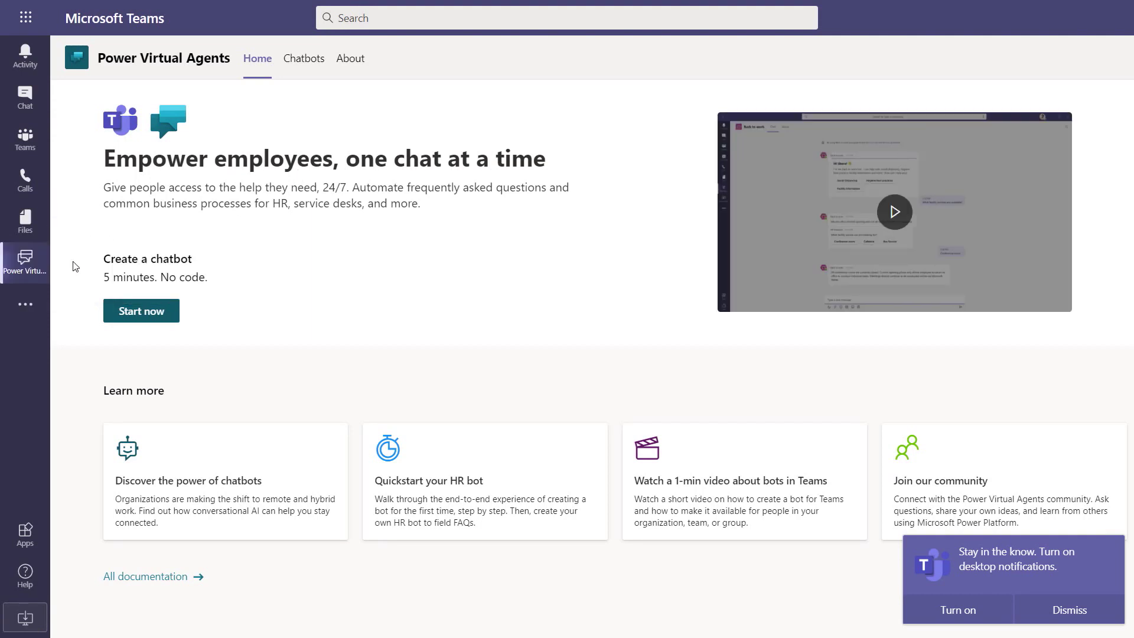
Step: Create a new bot named HRAssist in the Contoso team
click(157, 318)
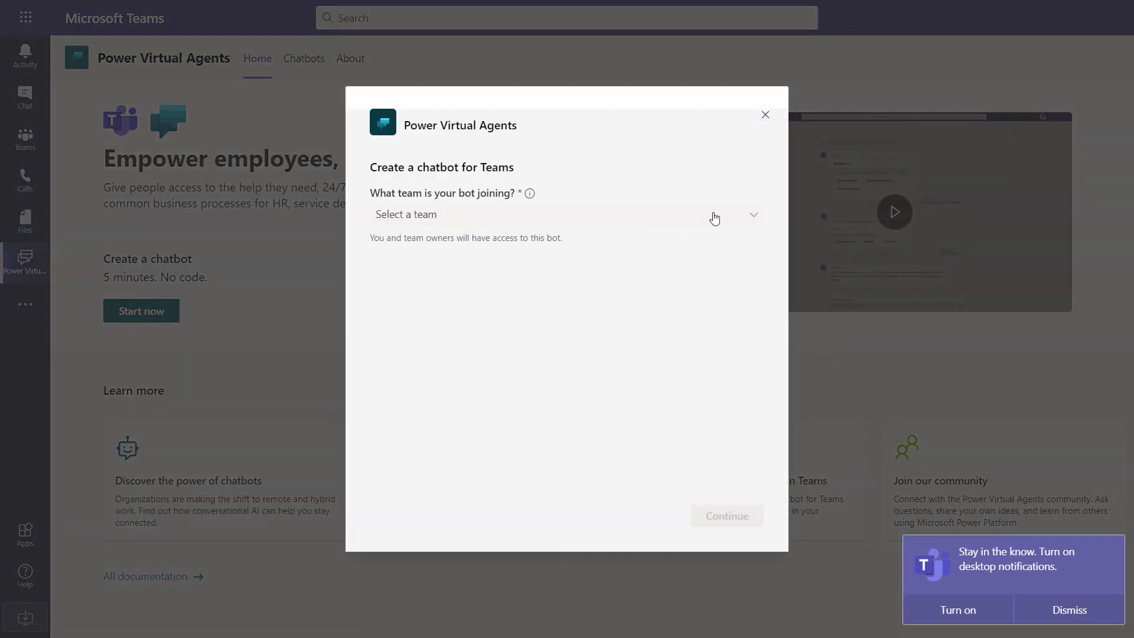
click(753, 220)
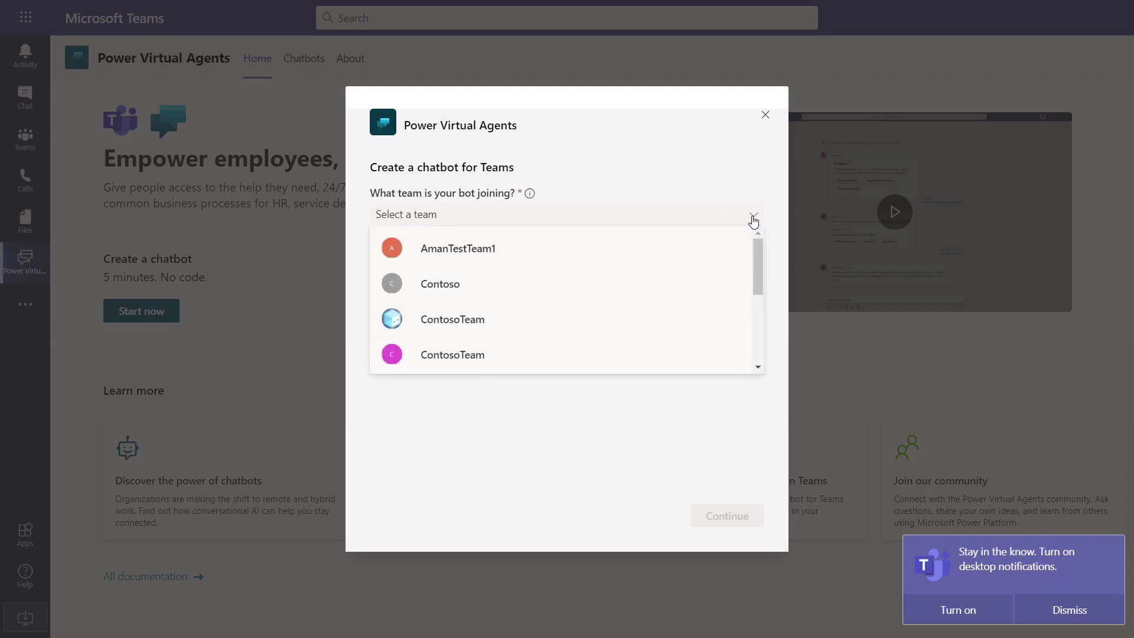
click(672, 283)
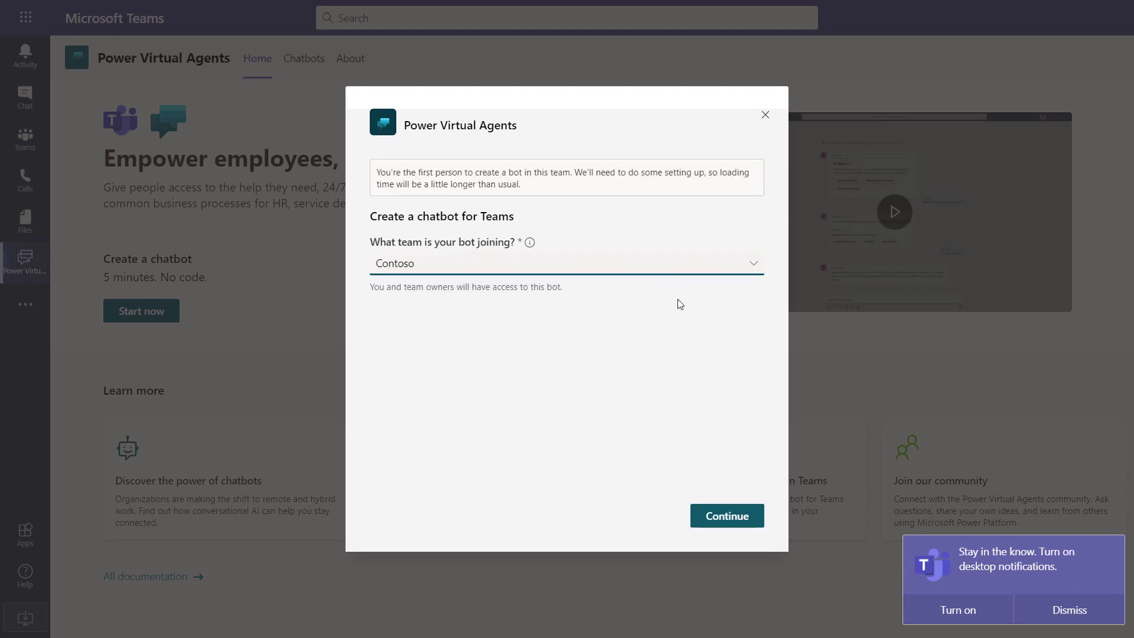
click(746, 523)
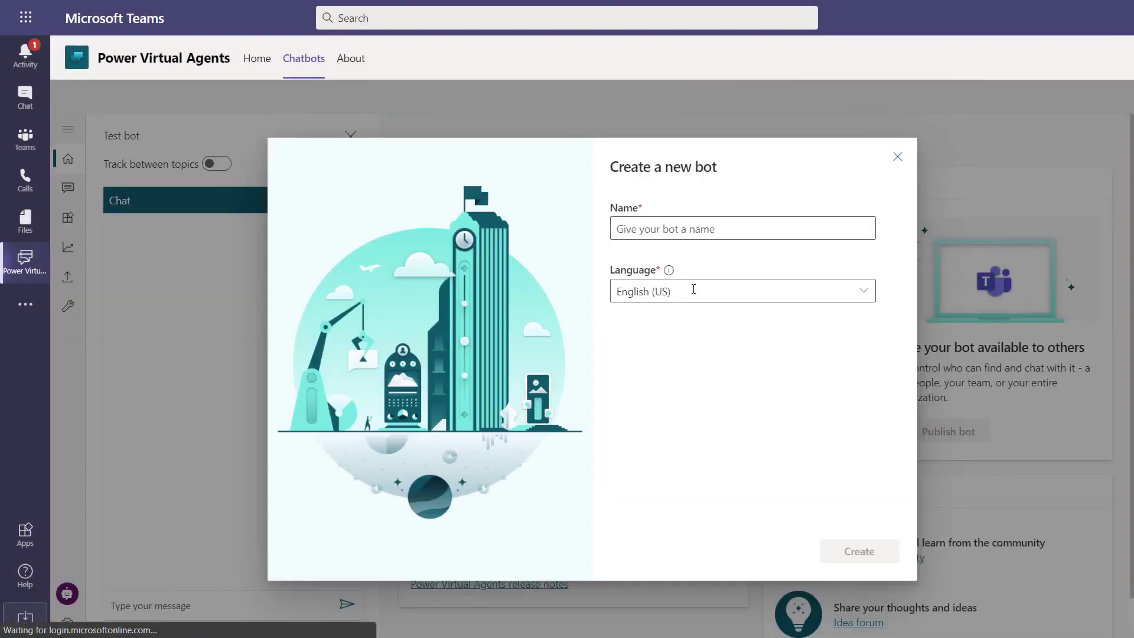
click(693, 229)
text(HRAssist)
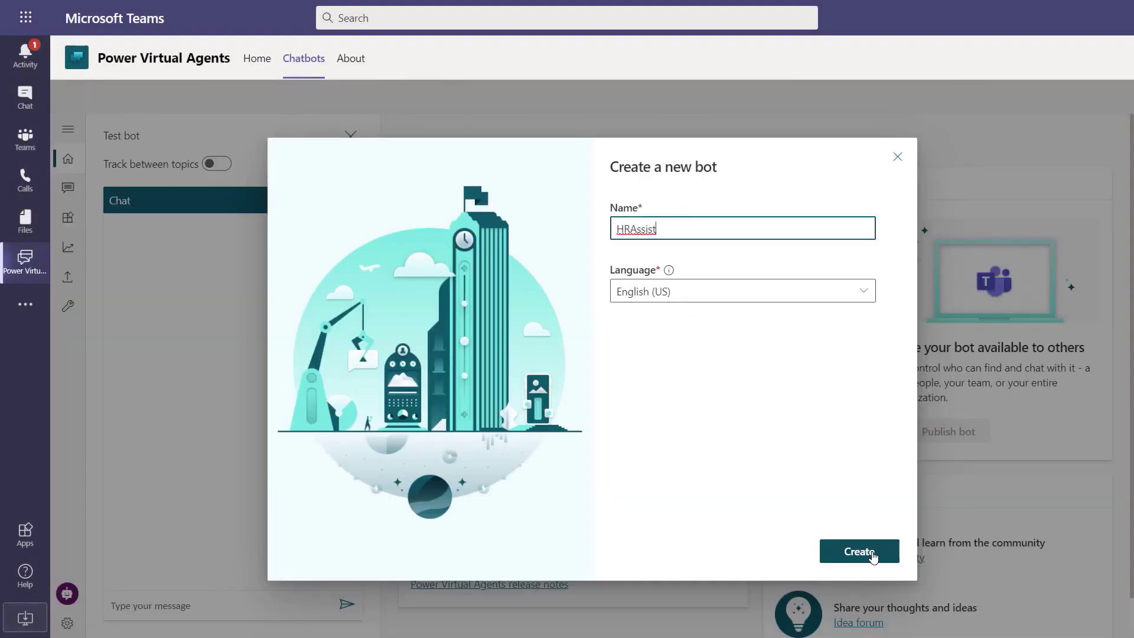
click(858, 551)
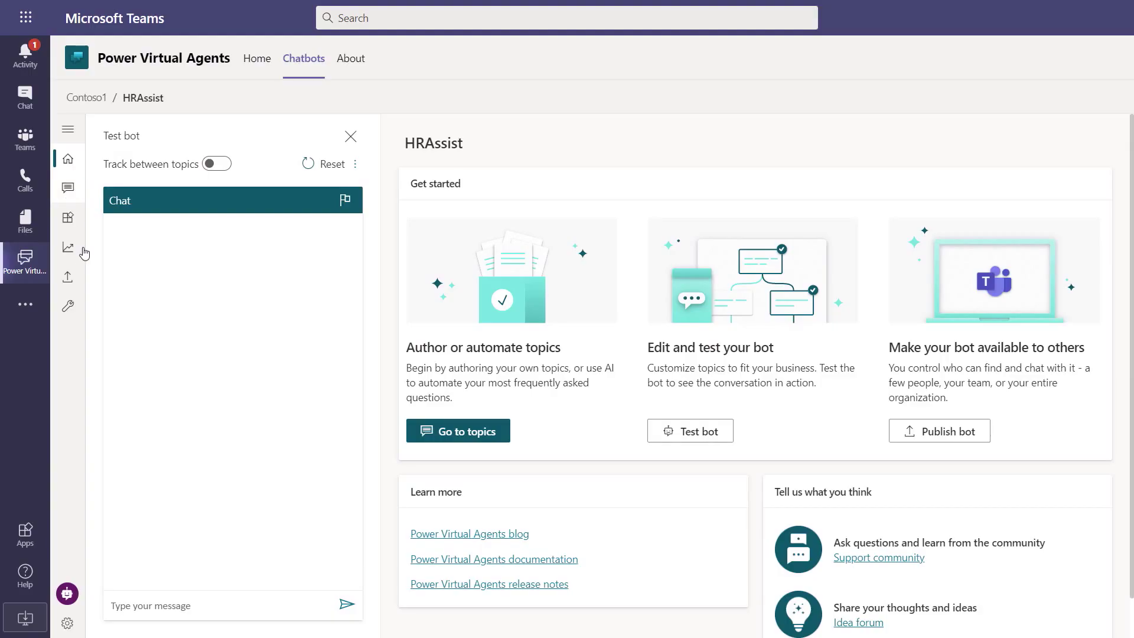
Step: Create a new topic named 'Employee time off' from the bot's Topics list
click(75, 132)
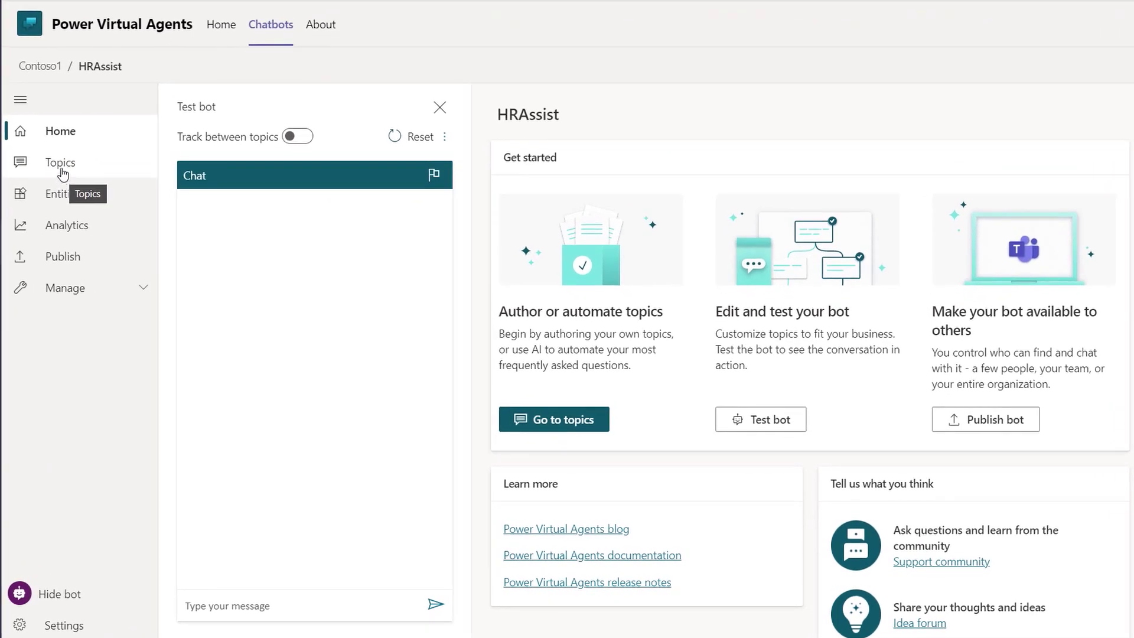
click(62, 169)
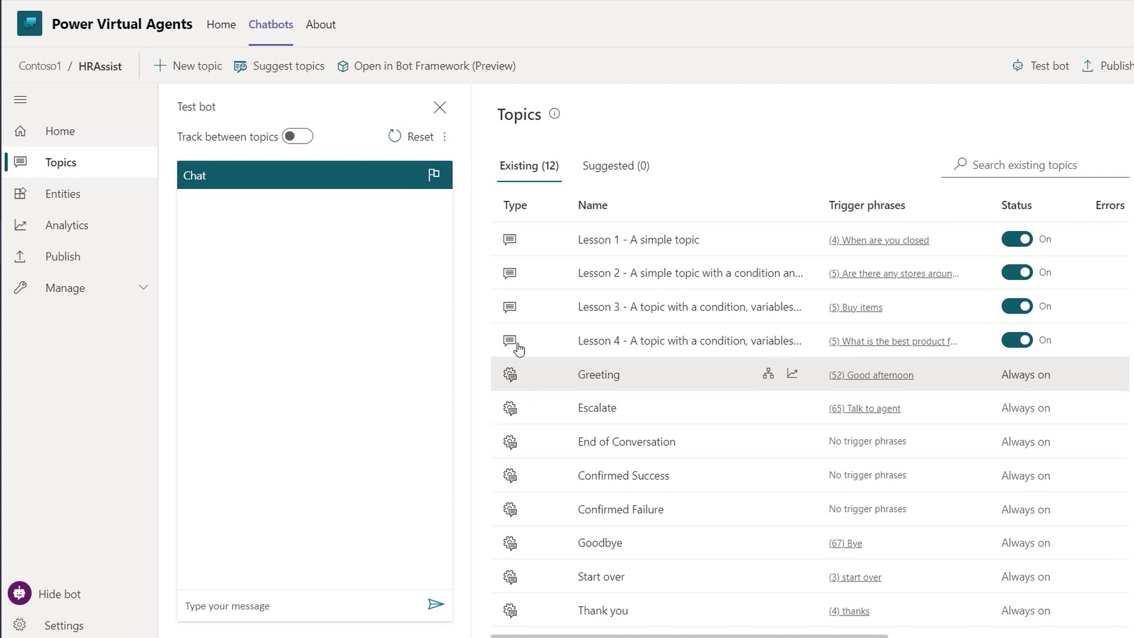
click(175, 72)
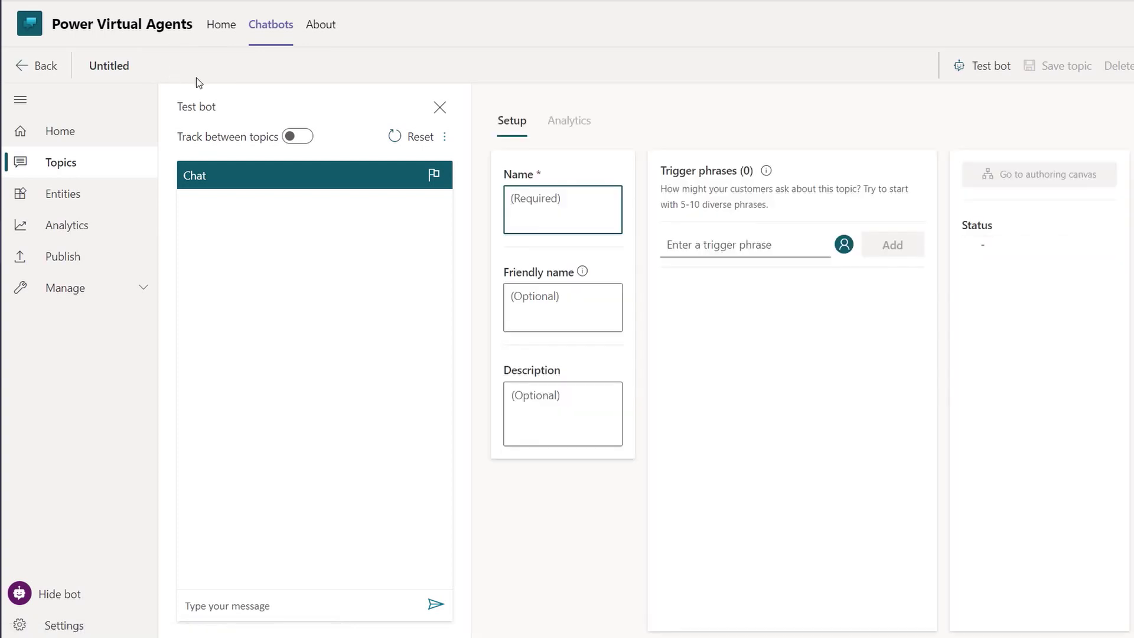
text(Employee time off)
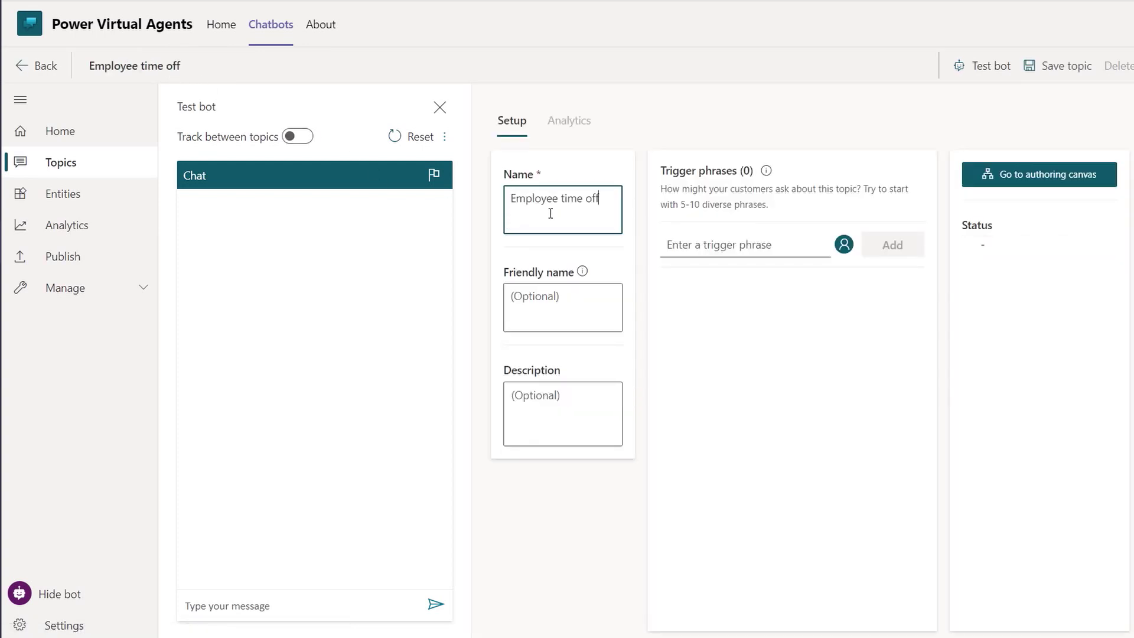
click(676, 248)
Step: Add trigger phrases for national holidays, 'Need info on timeoff', vacation days and 'I need help with timeoff'
text(what are the national holidays?)
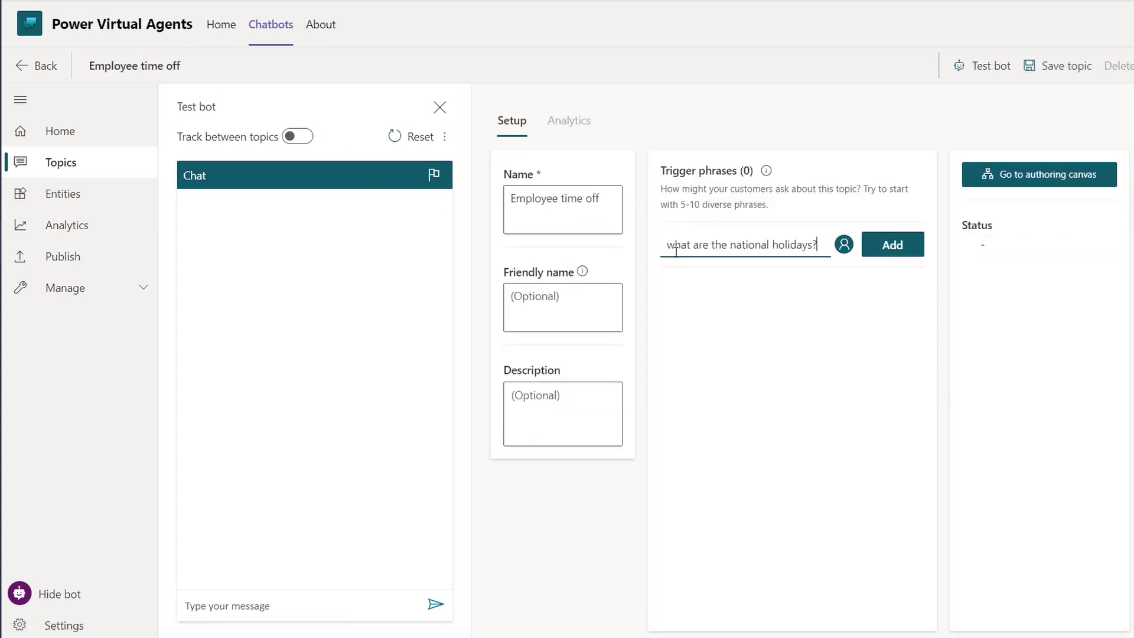
click(891, 245)
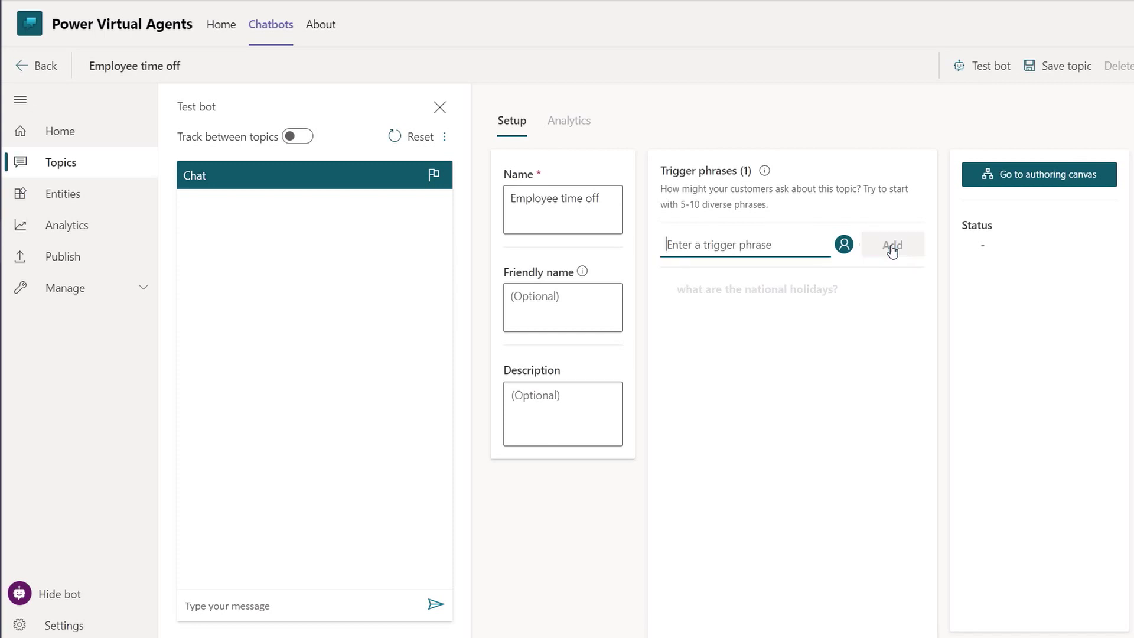
text(Need info on timeoff)
click(890, 245)
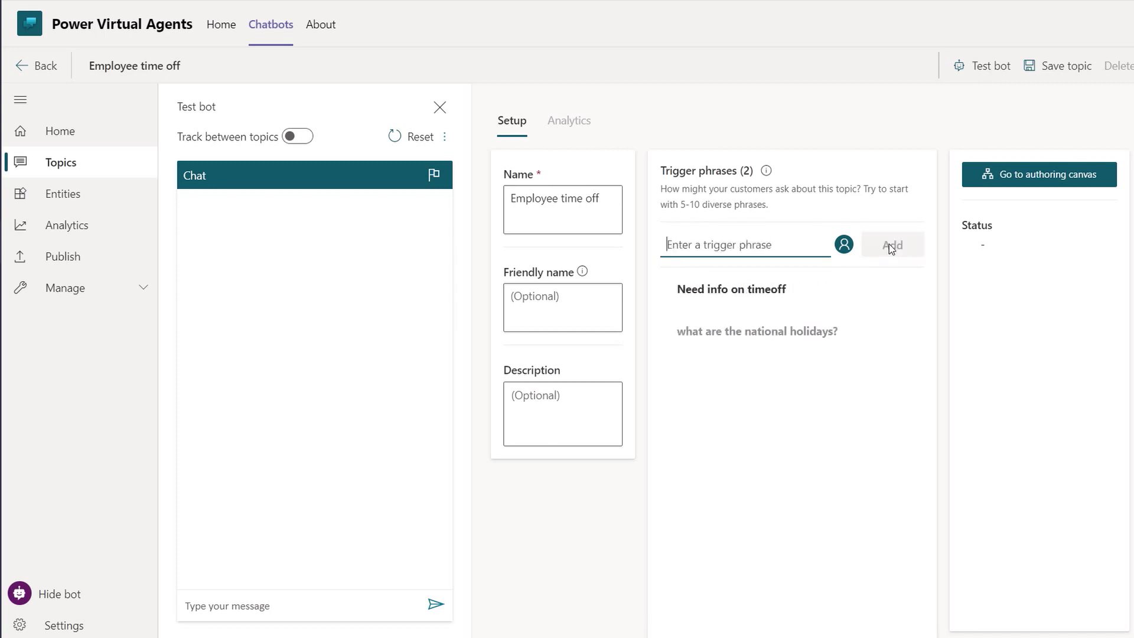
text(How many vacation days do I have?)
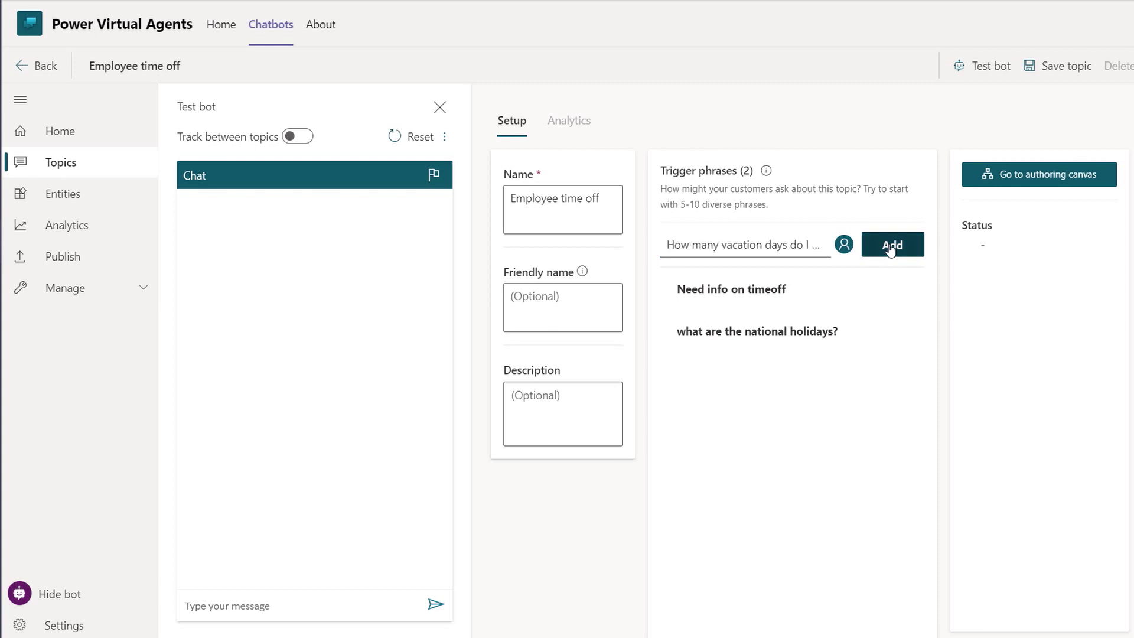
click(890, 247)
text(I need help with timeoff)
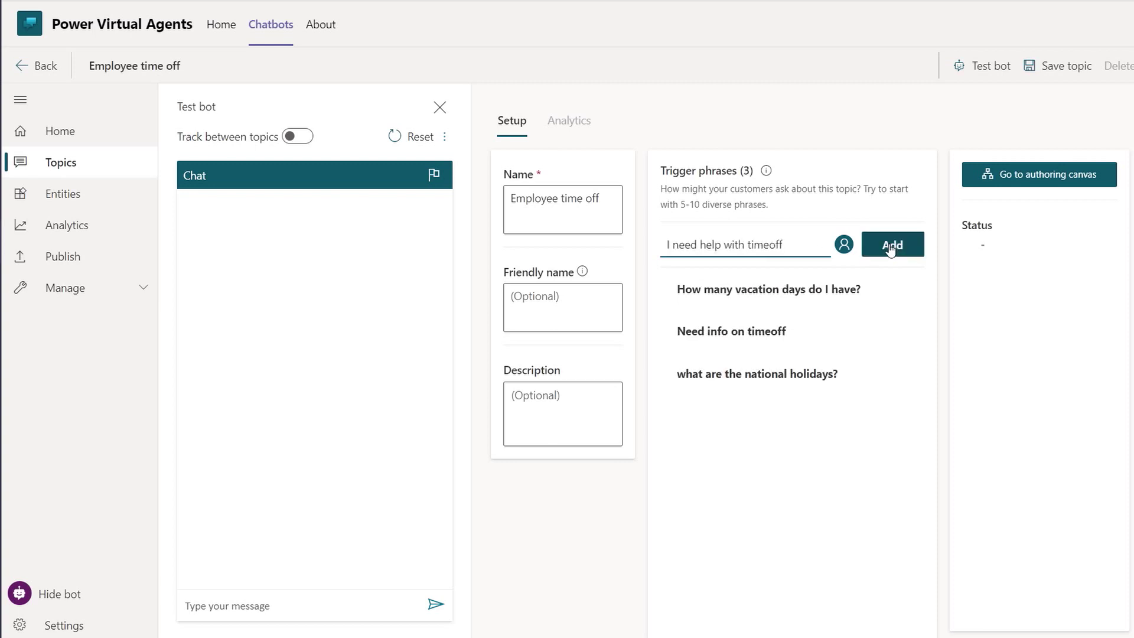
click(890, 247)
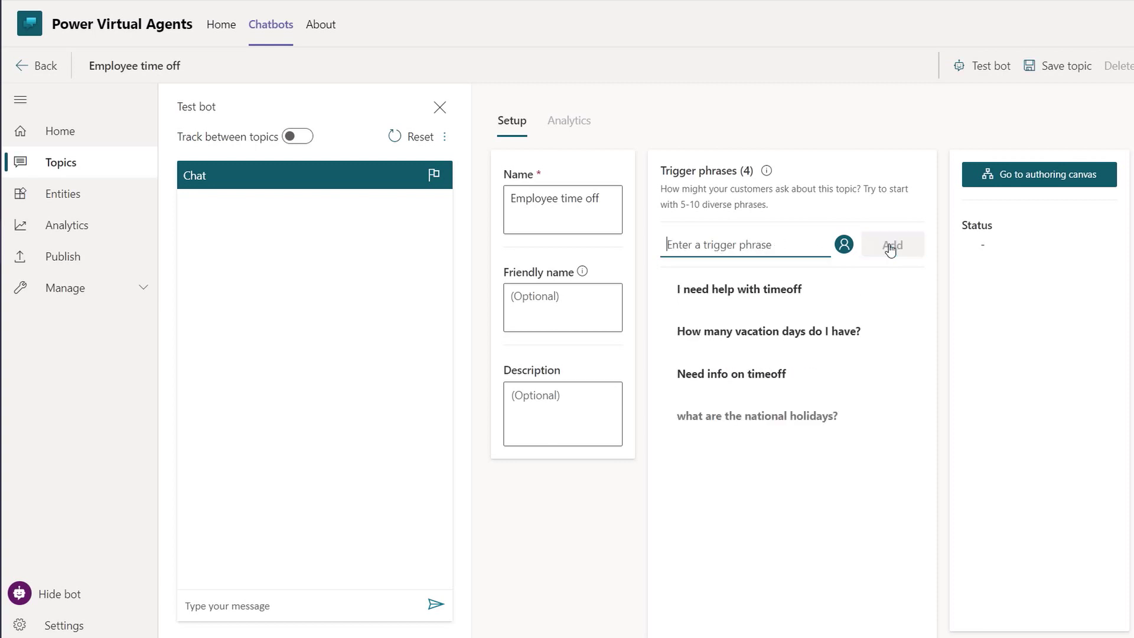
click(1034, 177)
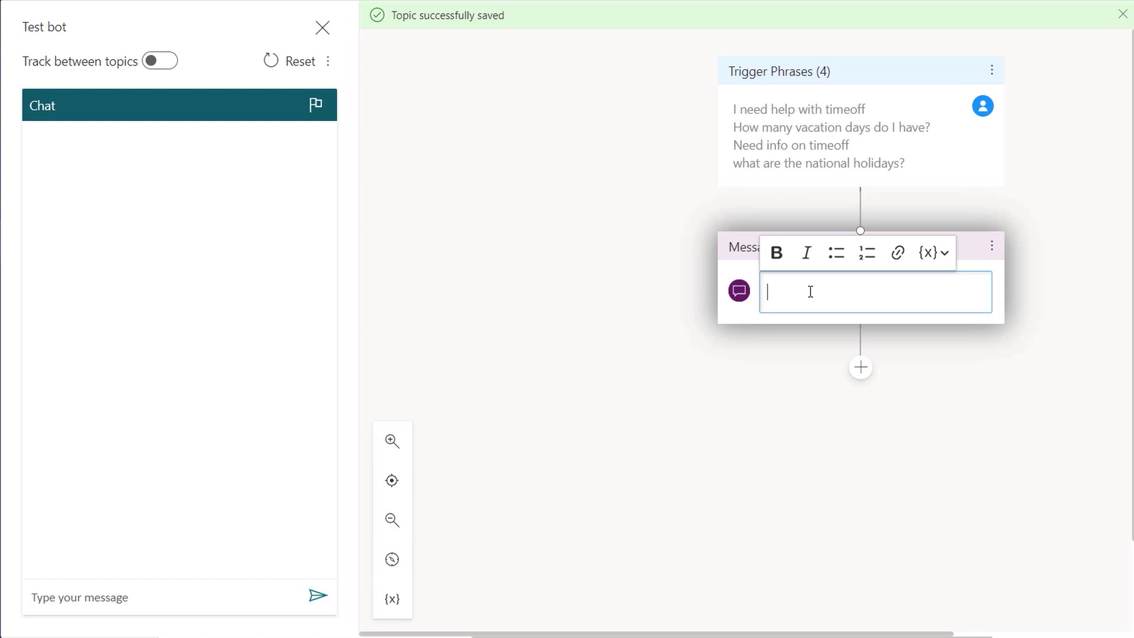
text(For information about paid time off please go to:)
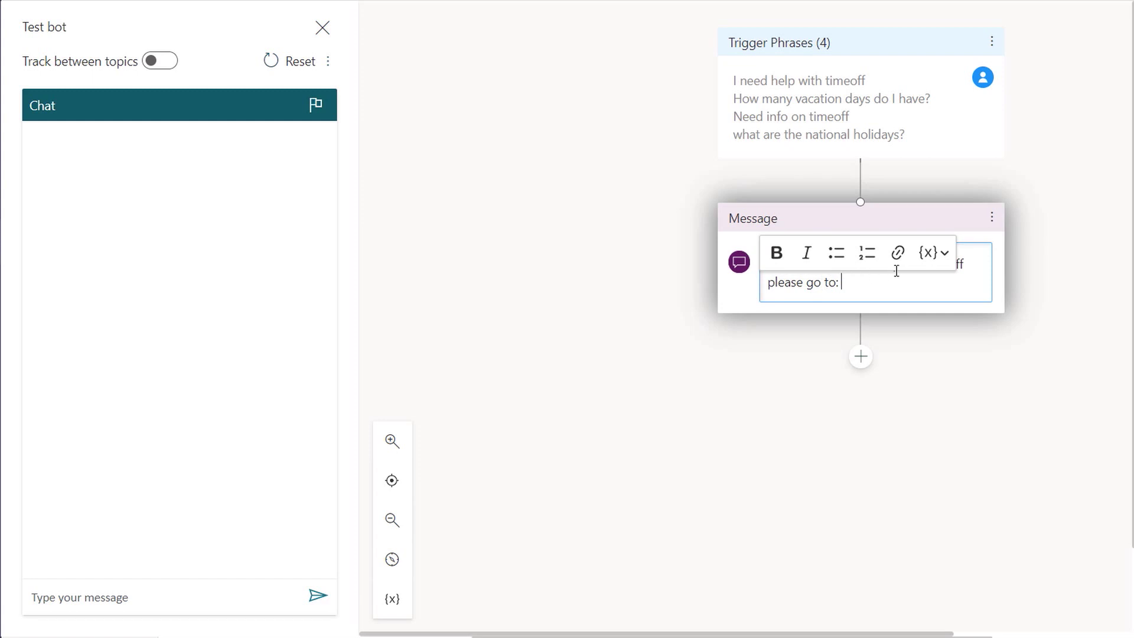
click(898, 253)
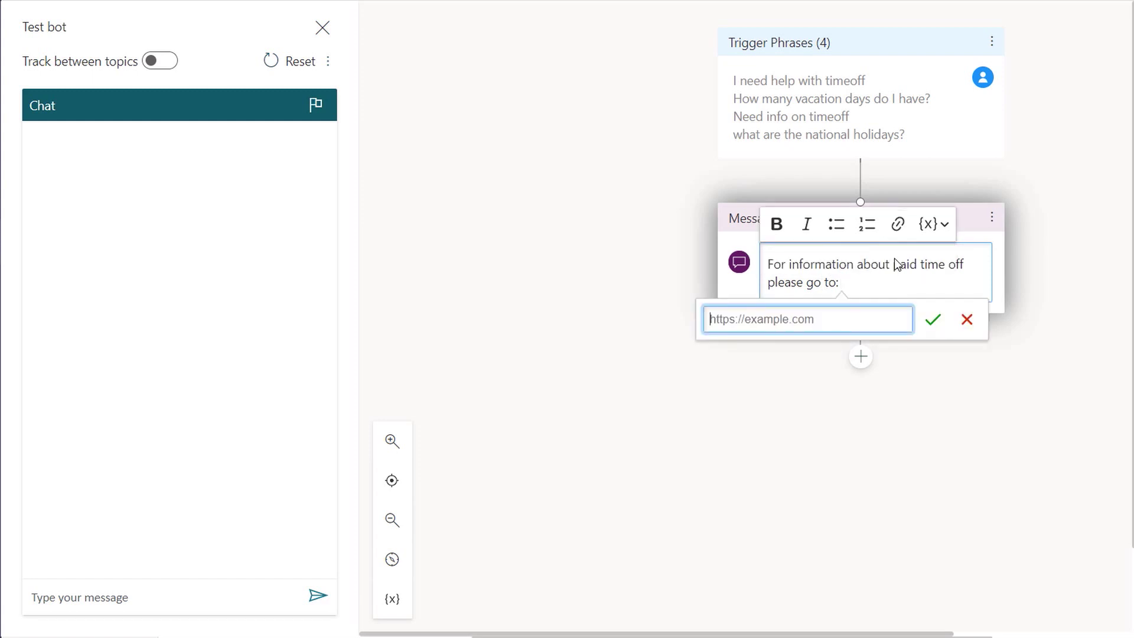
text(https://www.contoso.com/timeoff)
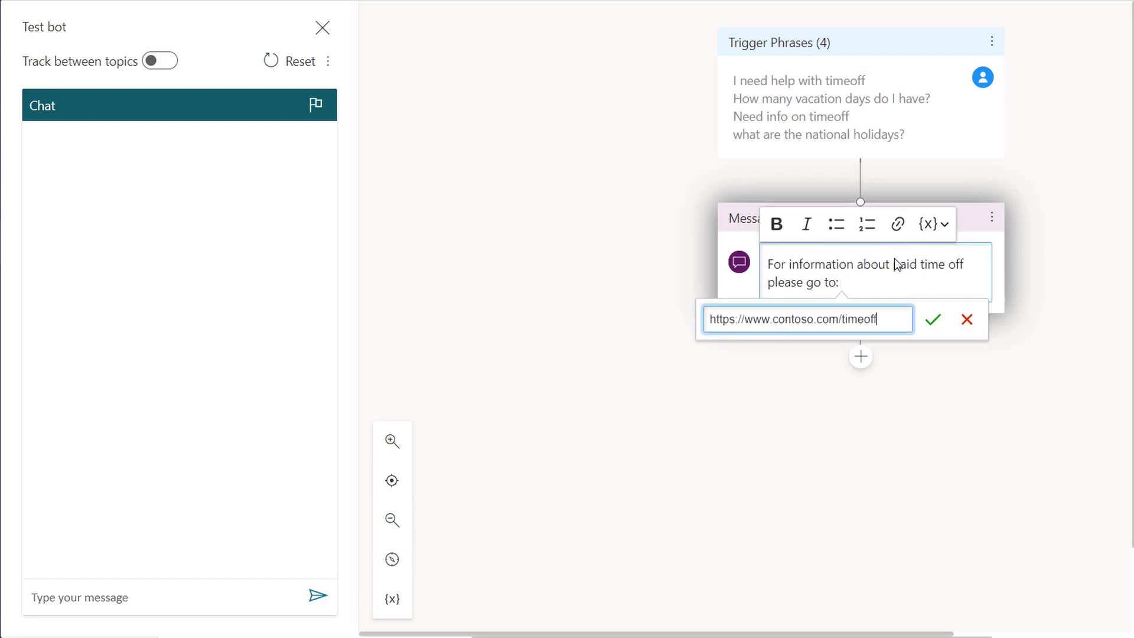
click(931, 321)
click(1004, 230)
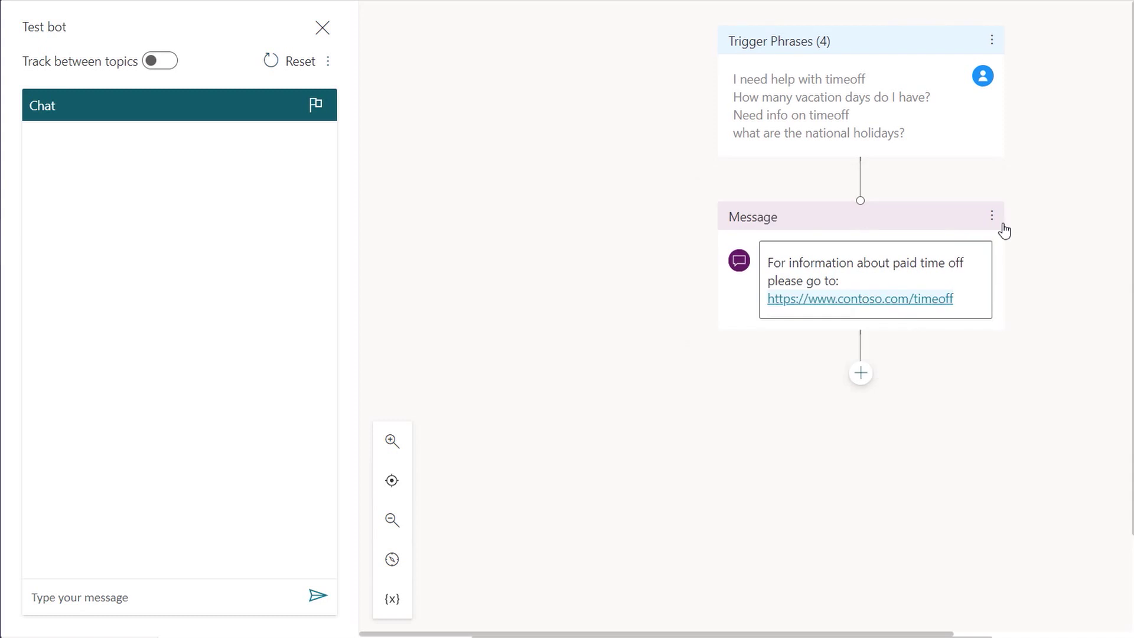
click(1095, 67)
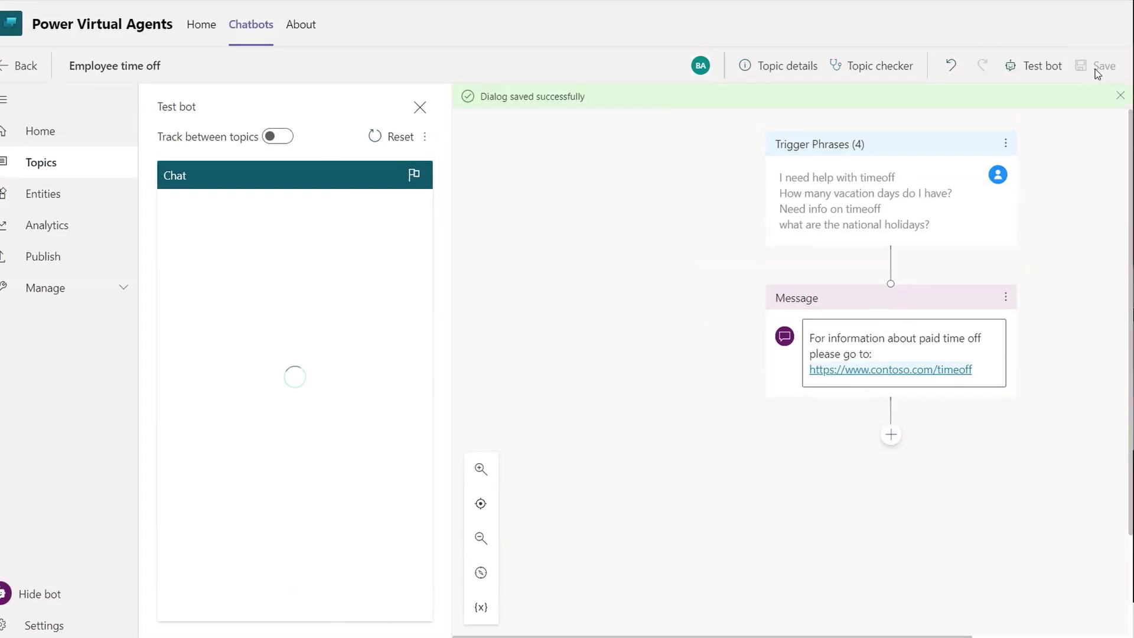
Step: Send a timeoff test question to the bot in the Test bot chat
click(285, 610)
text(Where do I get info about timeoff?)
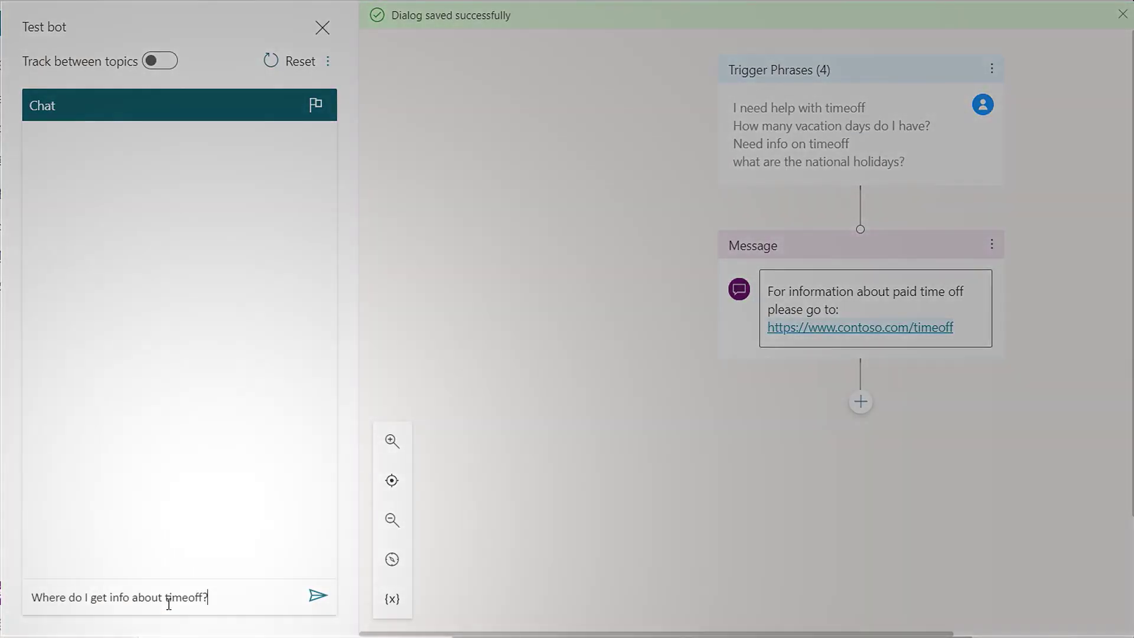
key(Return)
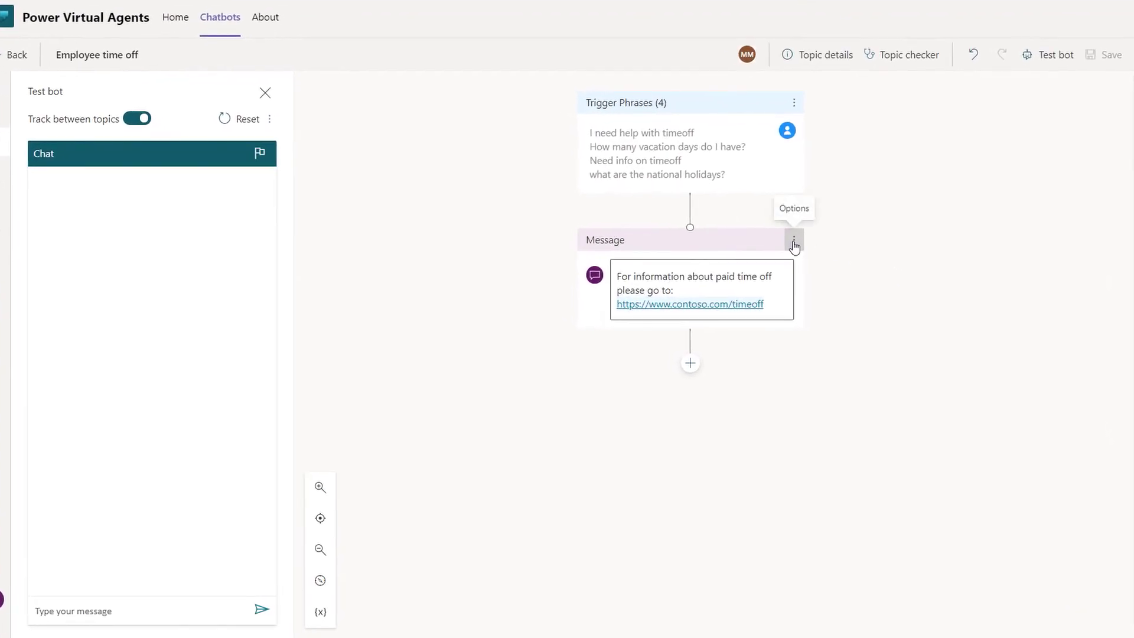
Step: Replace the Message node with a question asking 'What information are you looking for?'
click(794, 243)
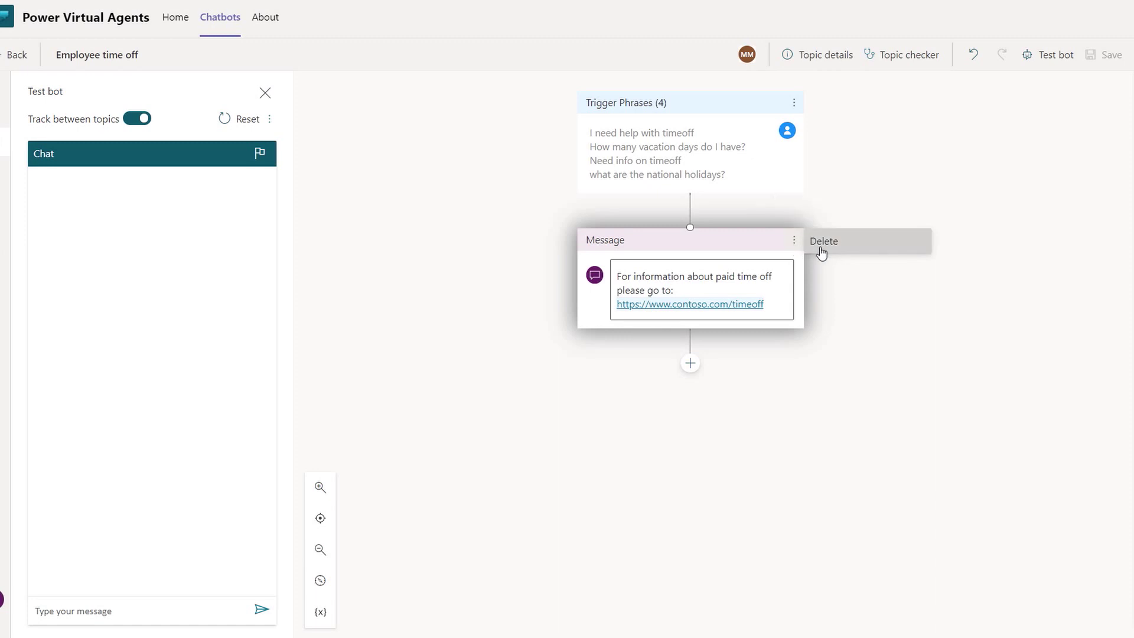
click(821, 253)
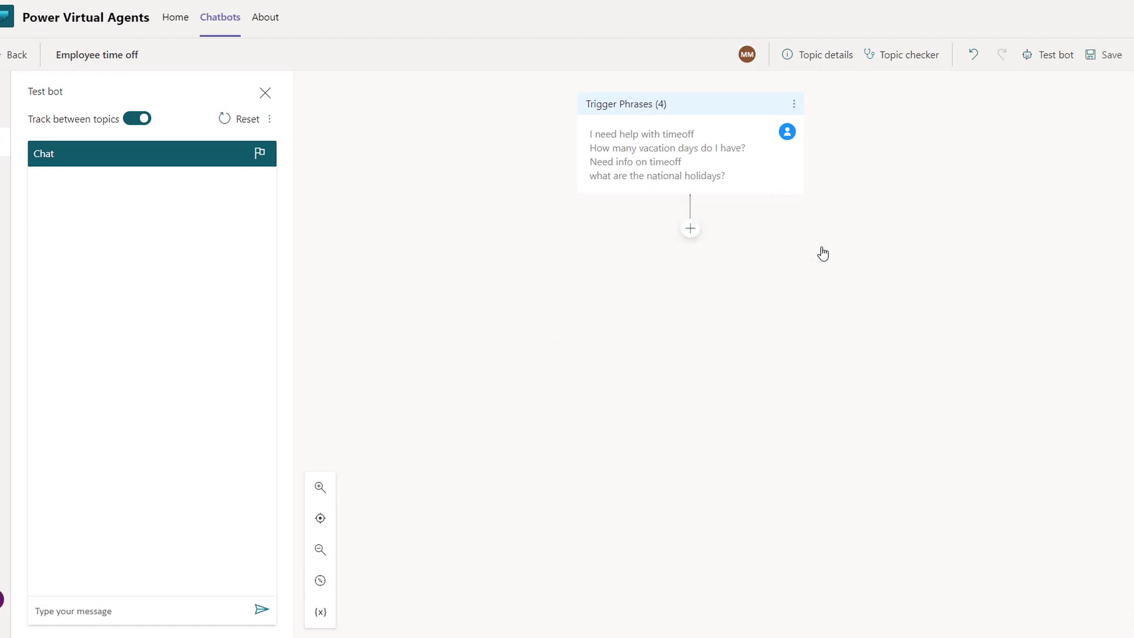
click(691, 232)
click(671, 235)
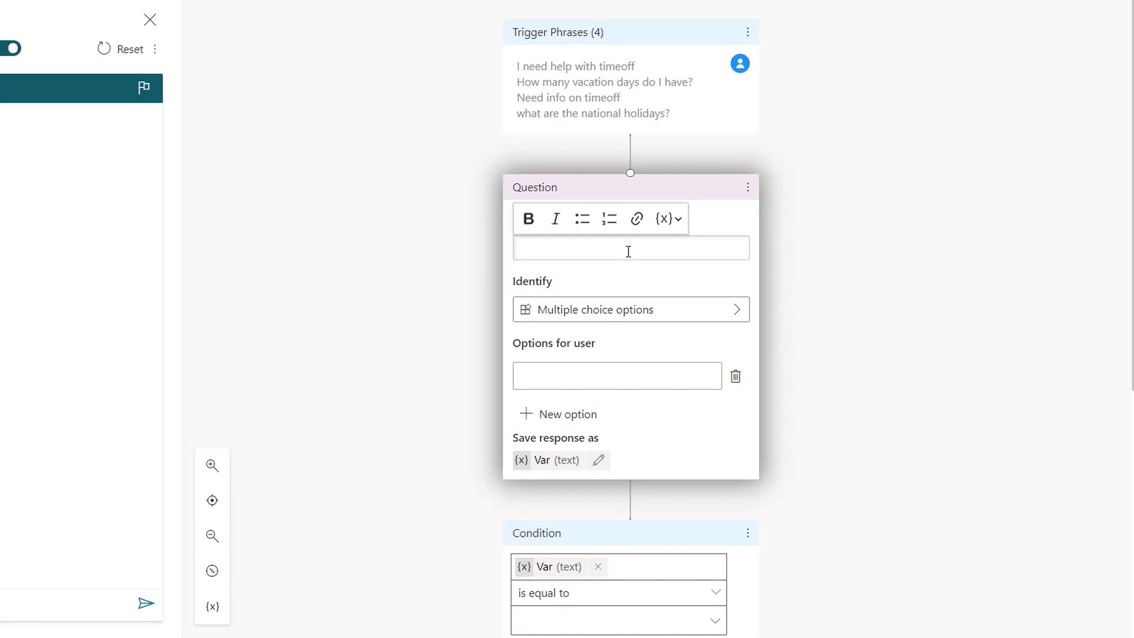
click(629, 252)
text(What information are you looking for?)
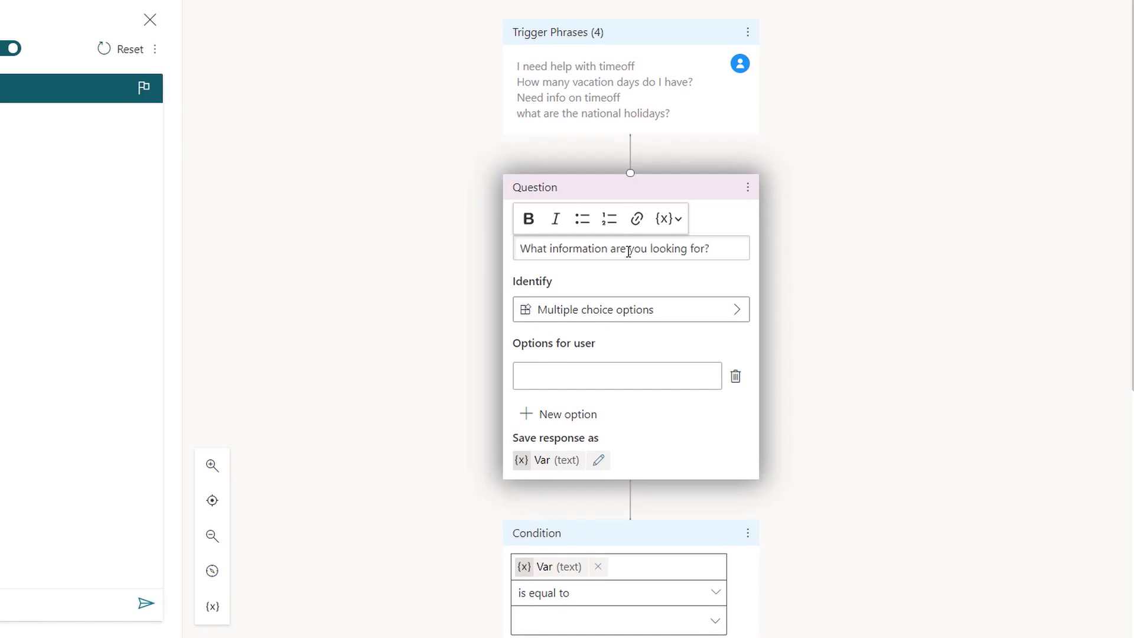
Step: Give the question the options National Holidays and Paid time off
click(665, 303)
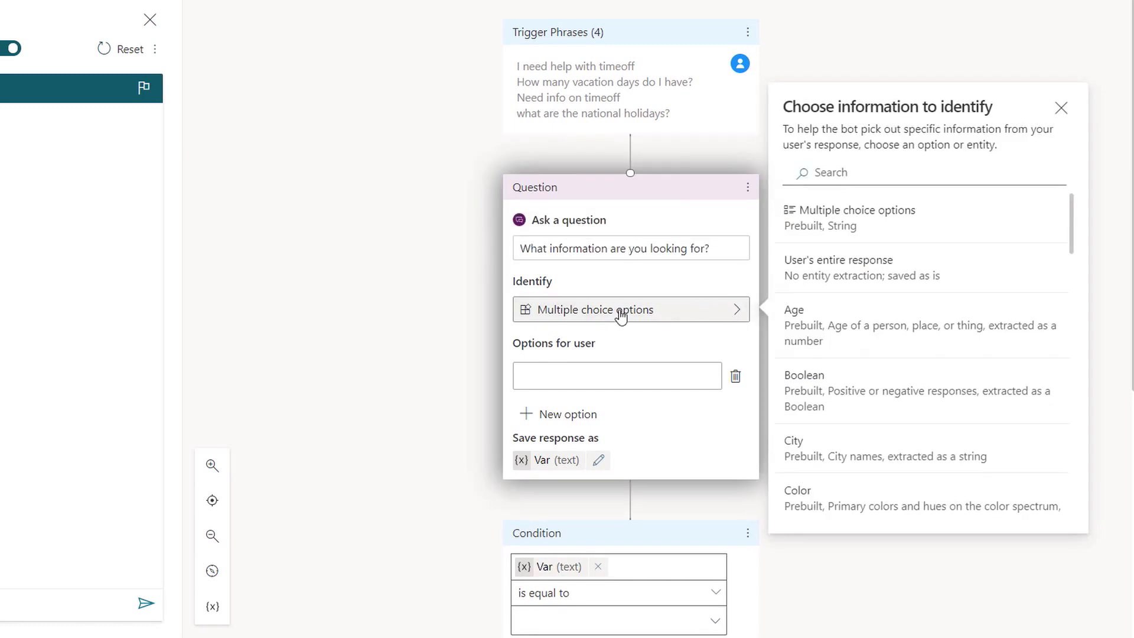
click(612, 370)
text(National Holidays)
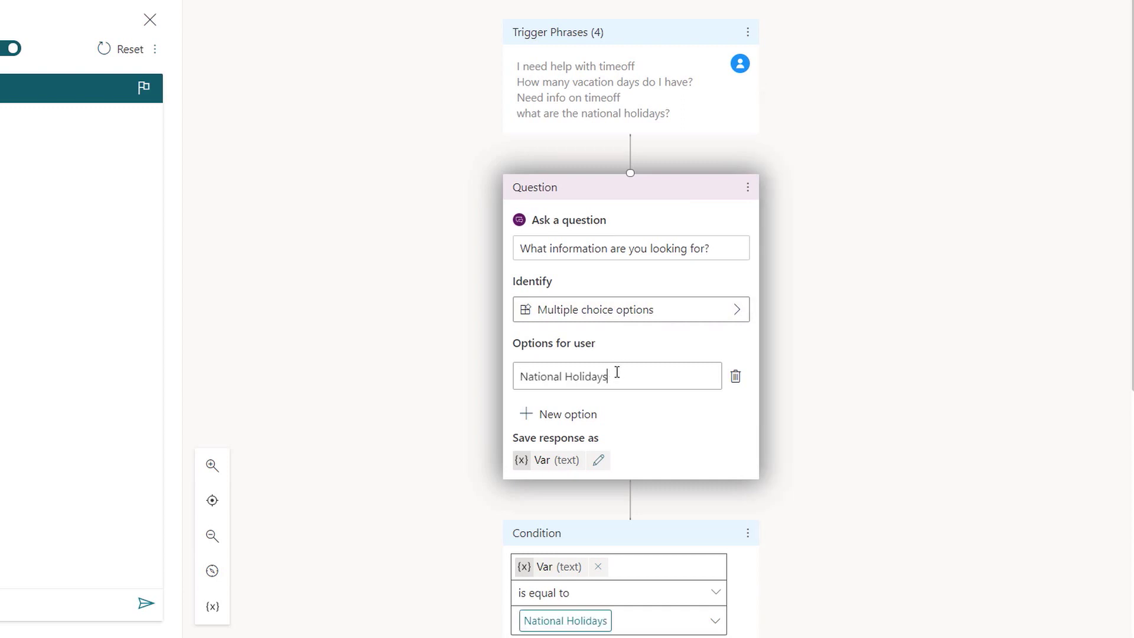
click(600, 416)
text(Paid time off)
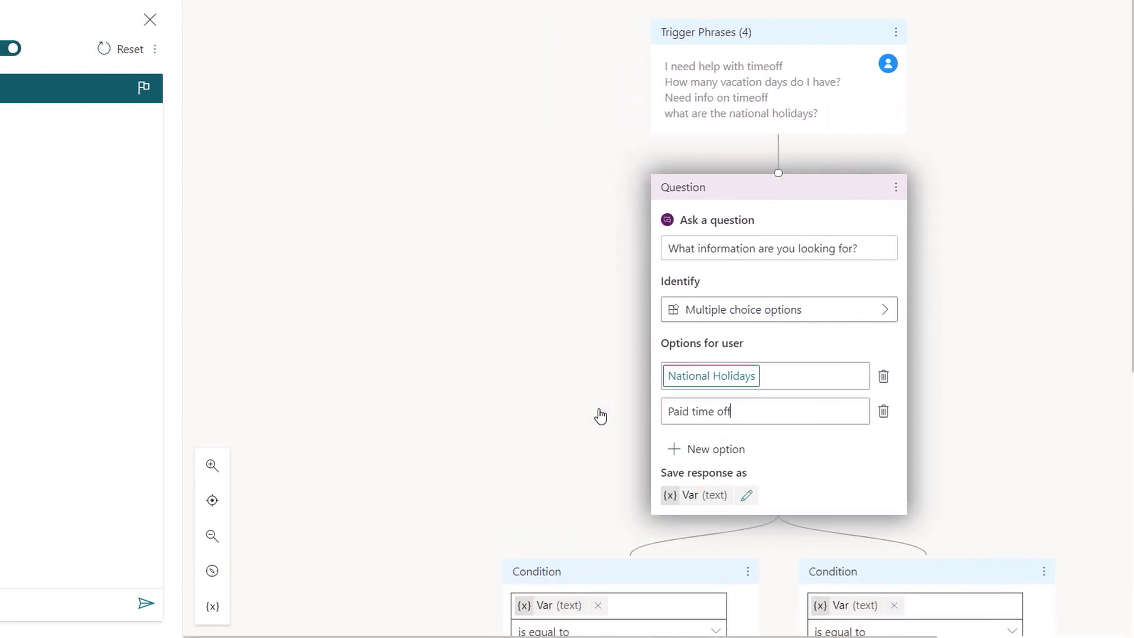
drag(1048, 441, 854, 153)
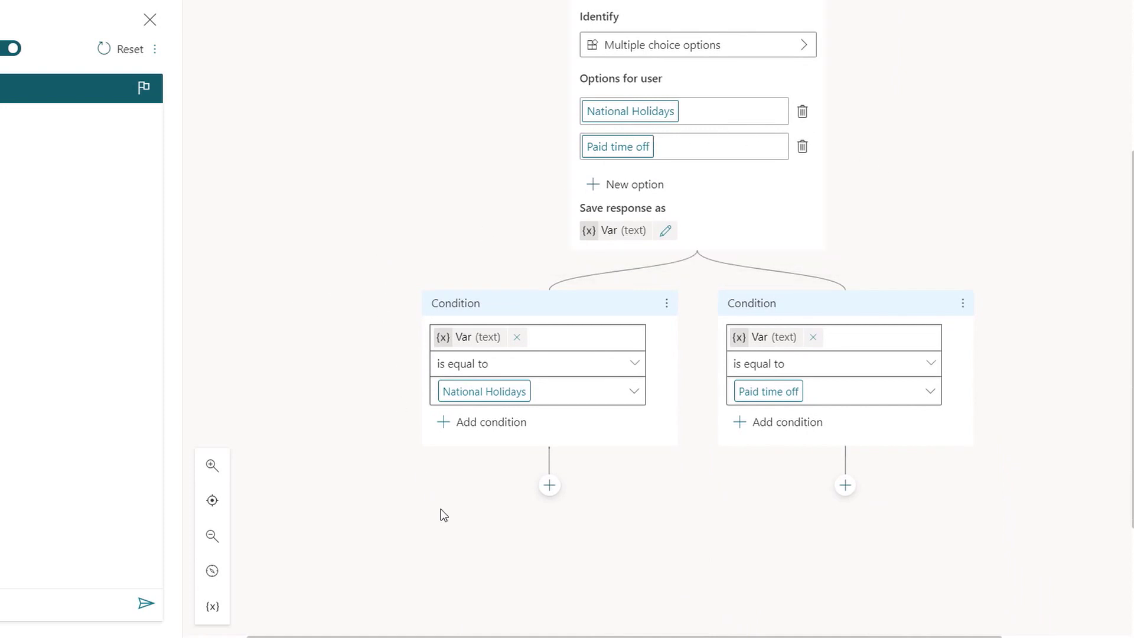
Step: Rename the question's response variable from Var to LeaveType
click(637, 231)
click(895, 80)
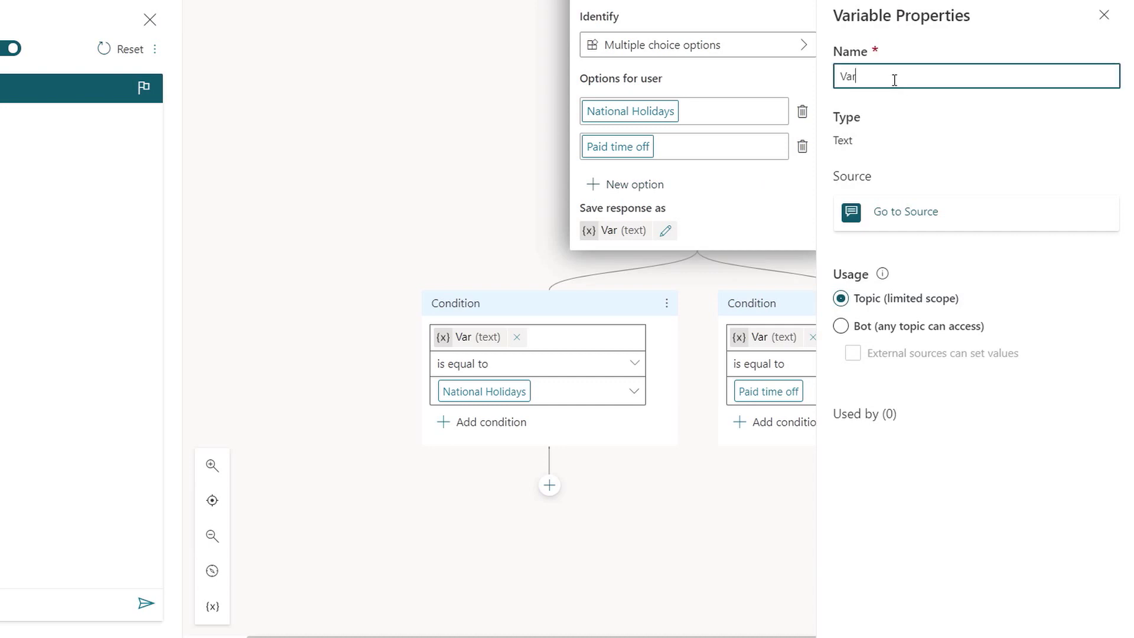
drag(845, 74, 830, 74)
text(LeaveType)
click(1103, 14)
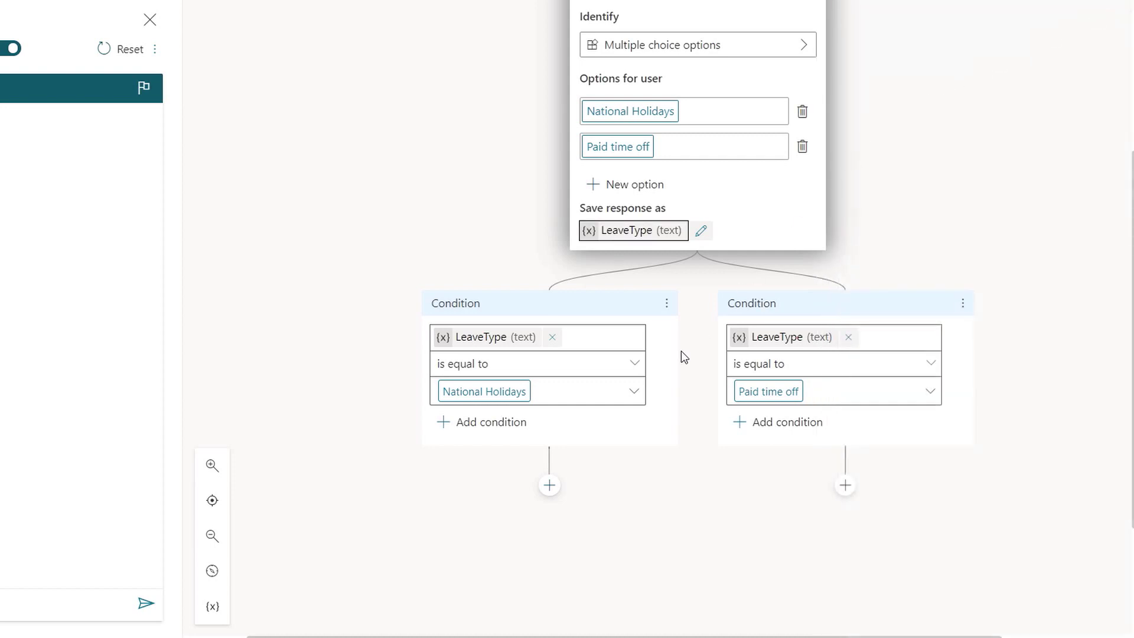
Step: Add a message listing the 2021 holidays under the National Holidays branch
click(549, 485)
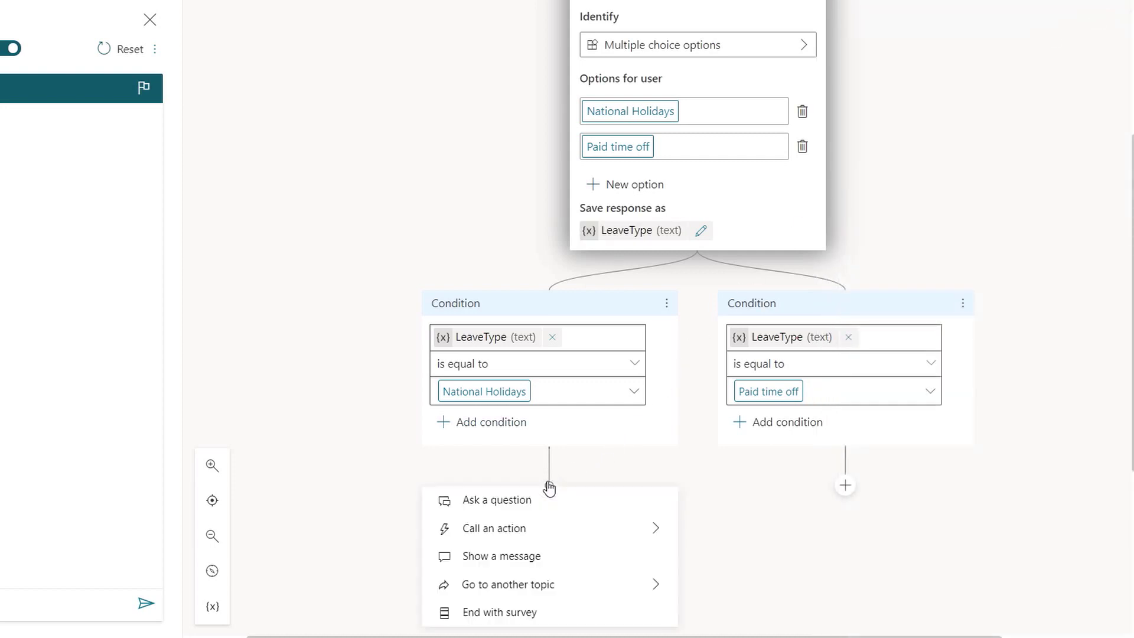
click(524, 567)
text(January 18, 2021 – Martin Luther King day February 15, 2021 – Presidents day May 31, 2021 – Memorial day July 5, 2021 – Independence day September 6, 2021 – Labor day November 25-26, 2021 - Thanksgiving & day after December 23-24, 2021 – Christmas Eve and Christmas day)
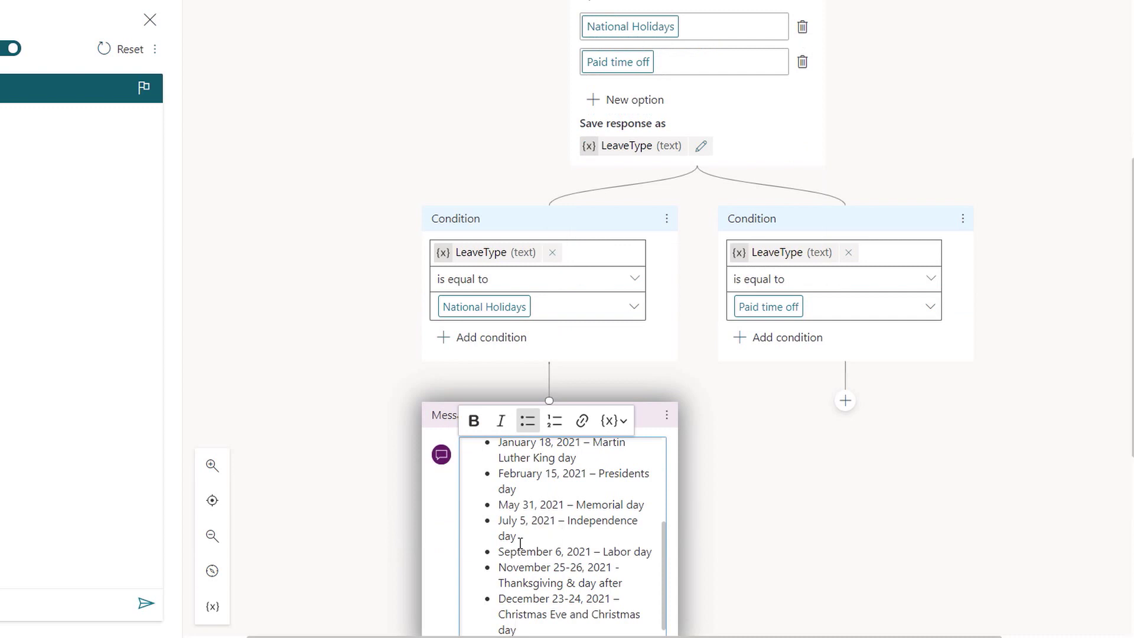
click(759, 511)
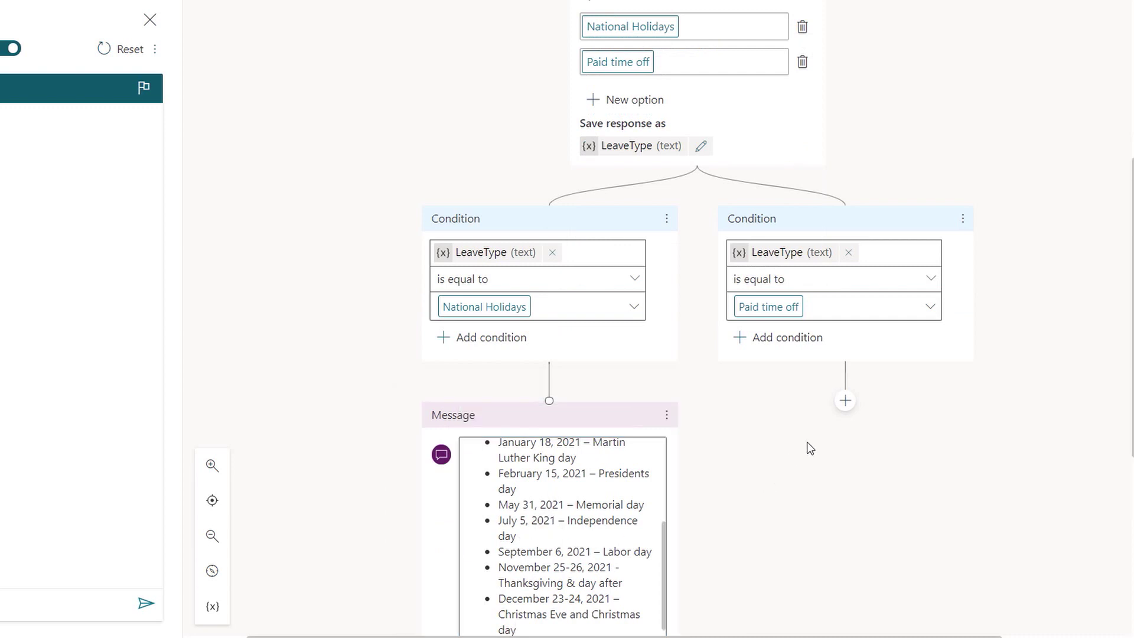
Step: Call the Get vacation balance flow under the Paid time off branch
click(845, 402)
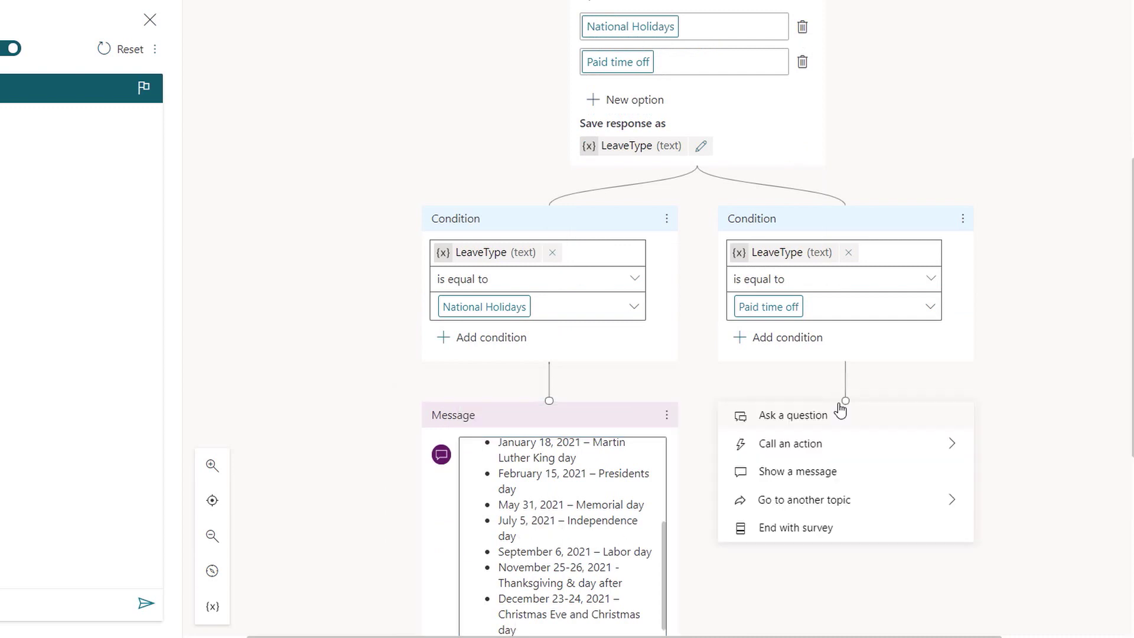
click(825, 444)
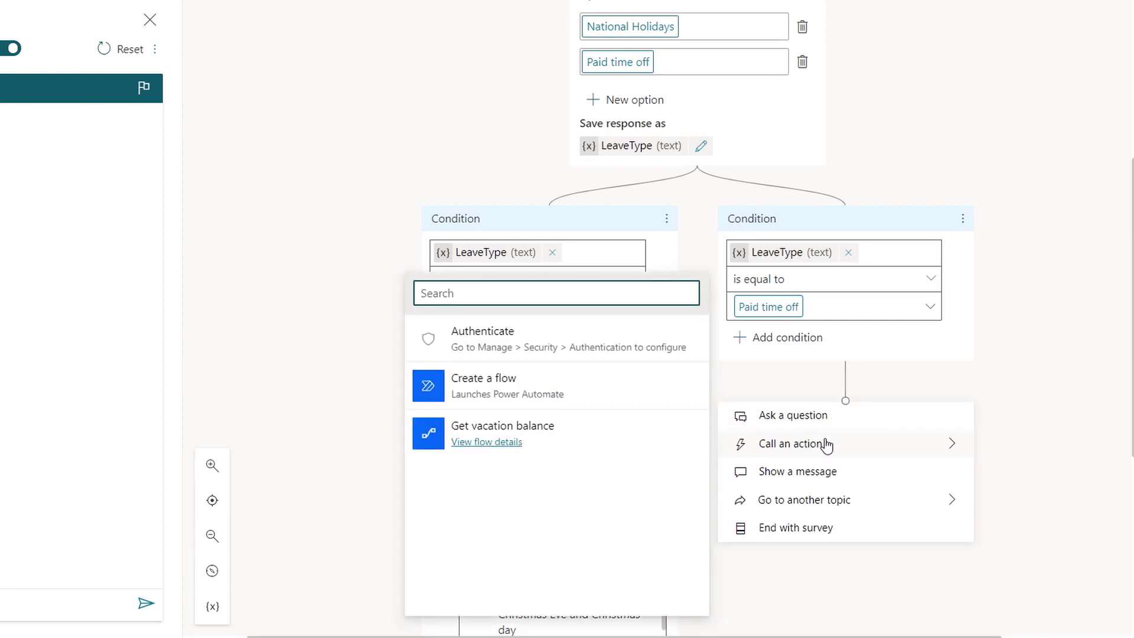
mouse_move(577, 436)
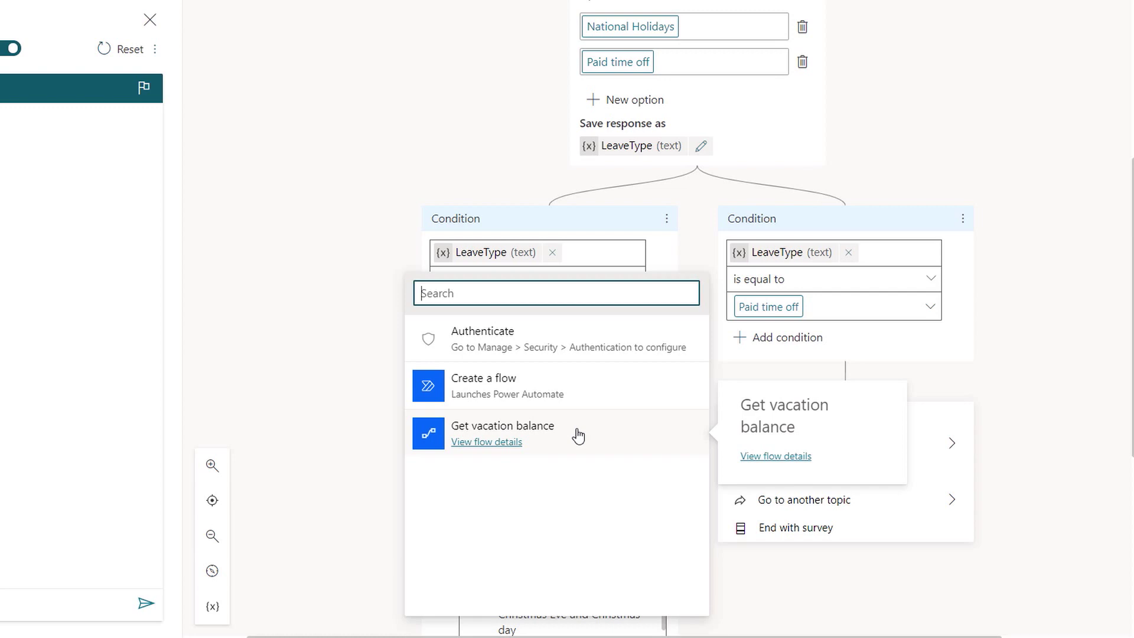
click(578, 435)
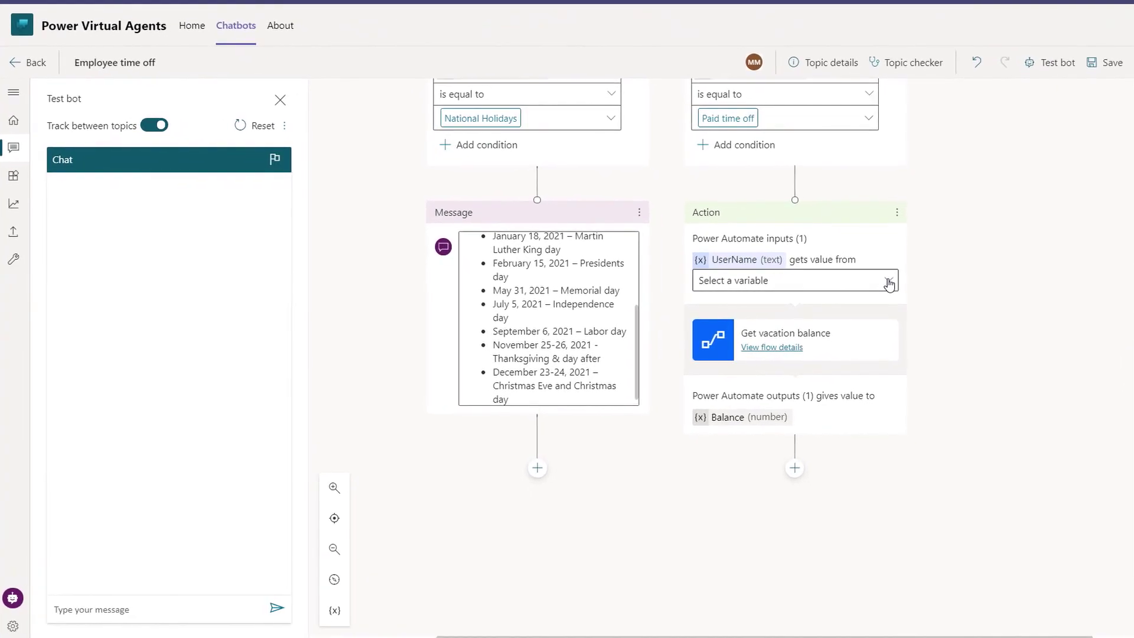
click(889, 281)
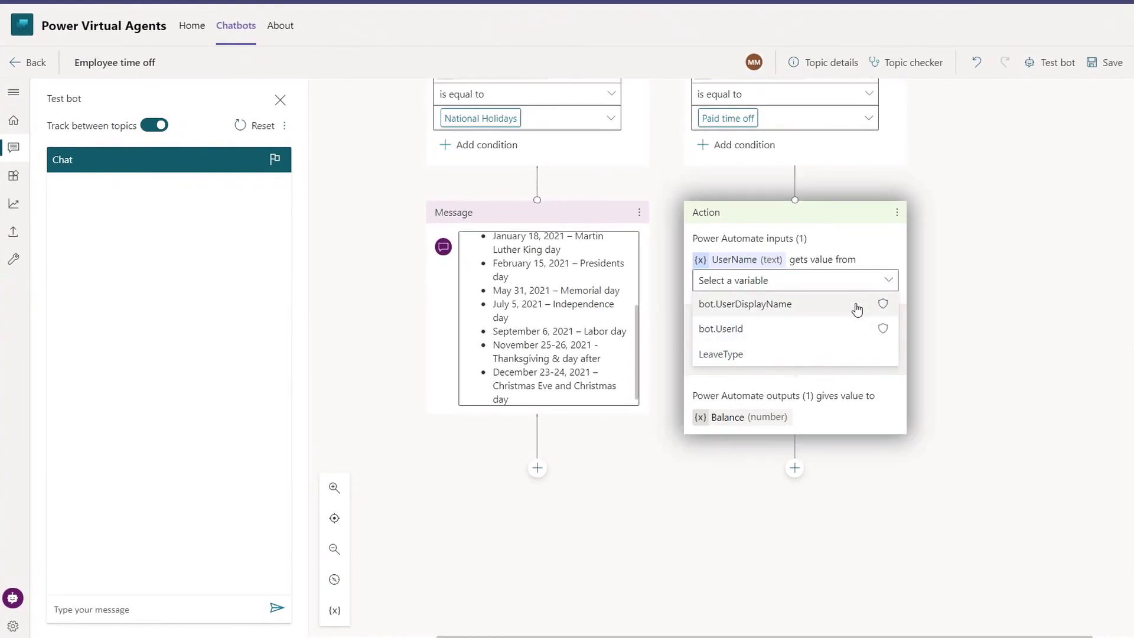
Step: Pass bot.UserDisplayName as UserName, add a 'You have Balance days remaining' message, and save
click(855, 309)
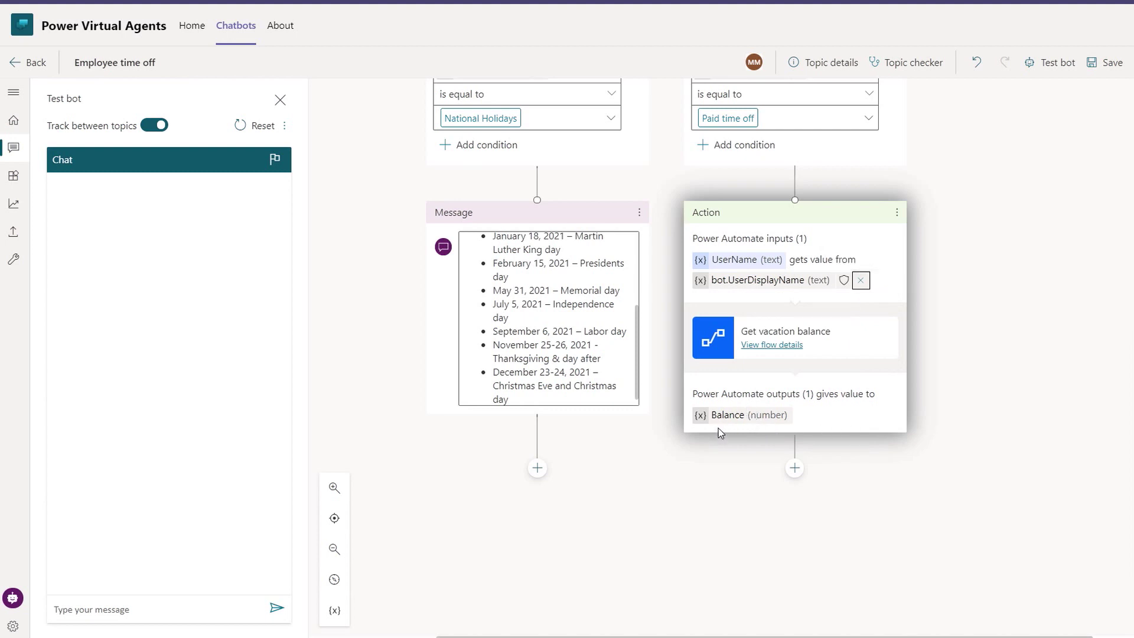
click(795, 469)
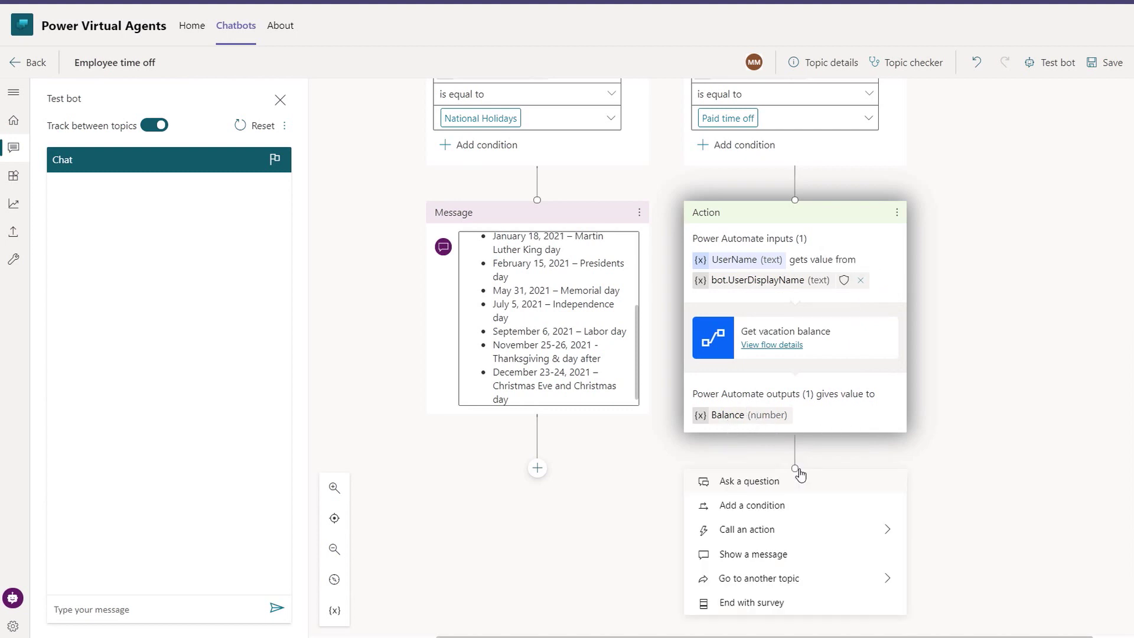
click(775, 561)
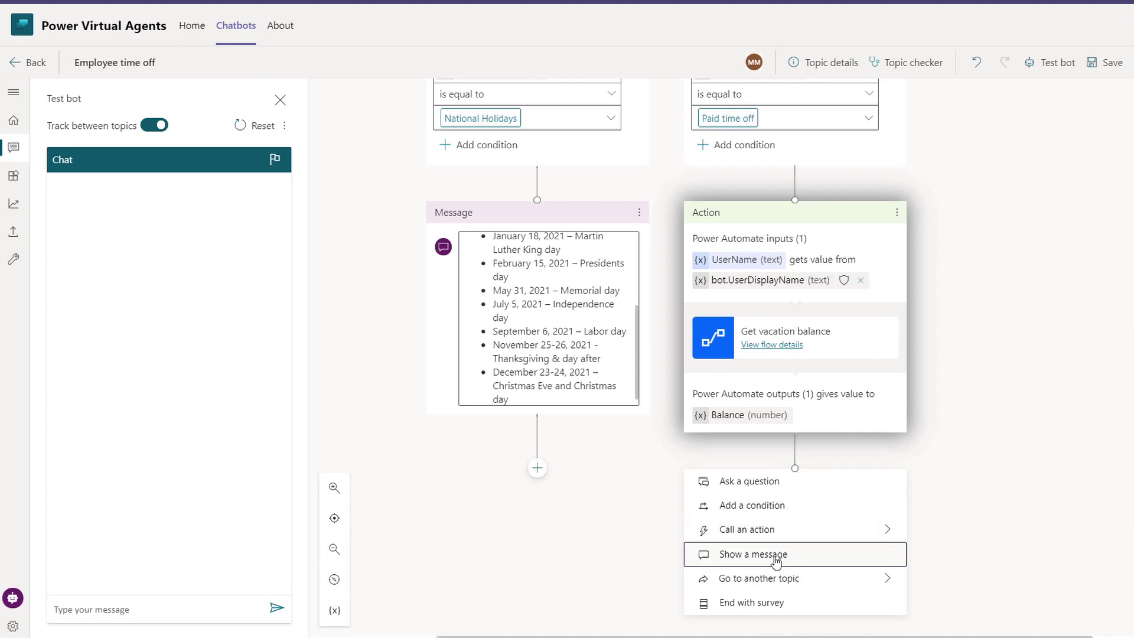
click(776, 561)
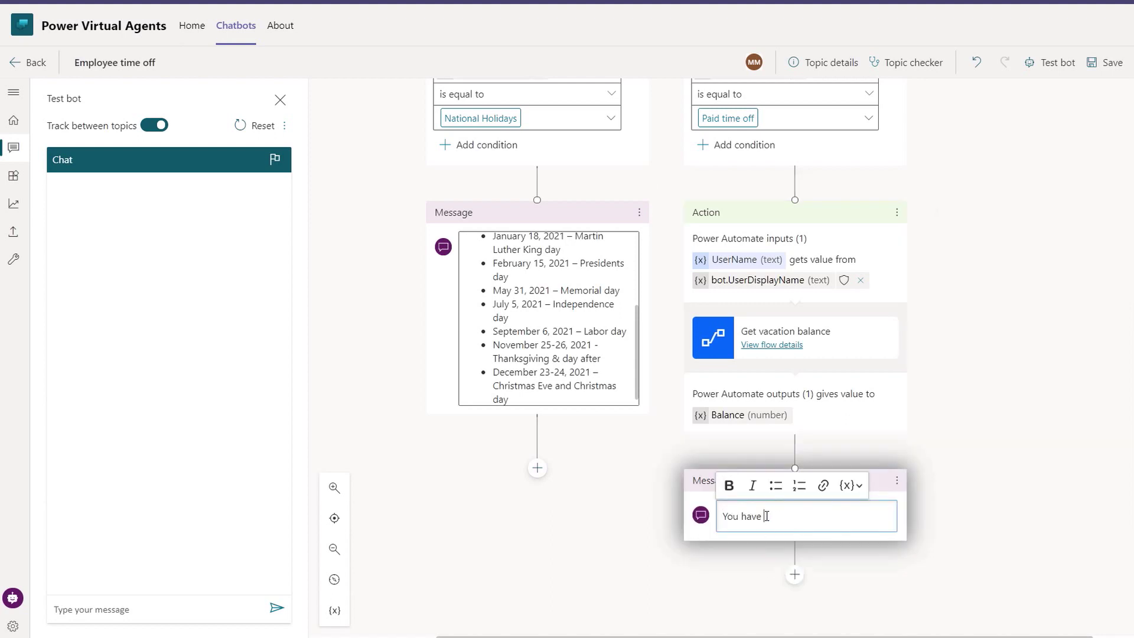
click(851, 485)
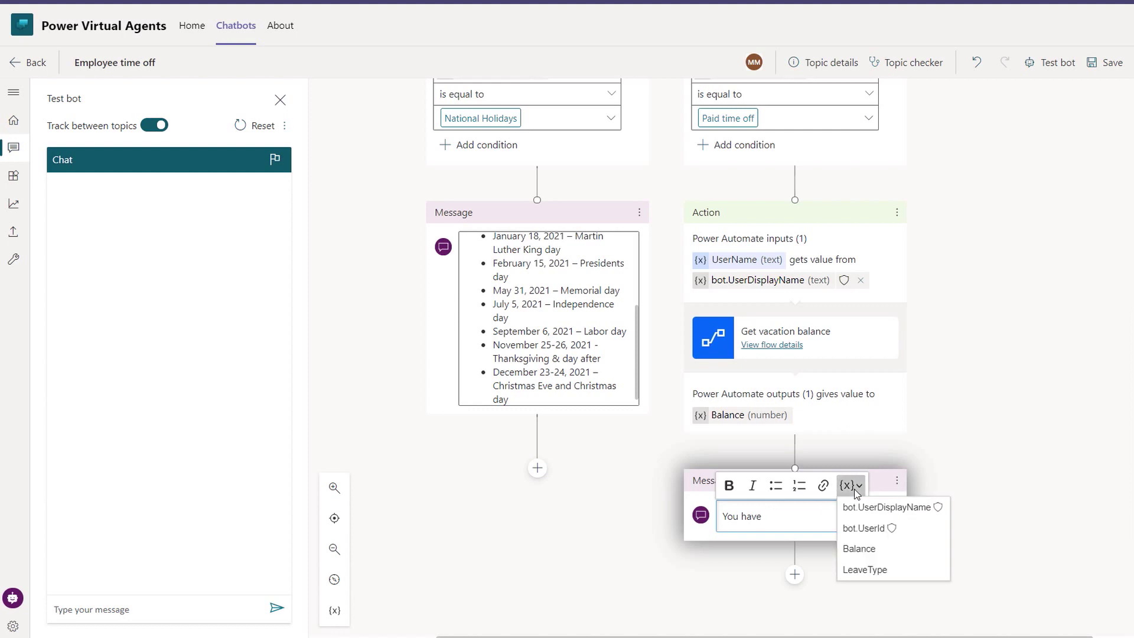
click(860, 549)
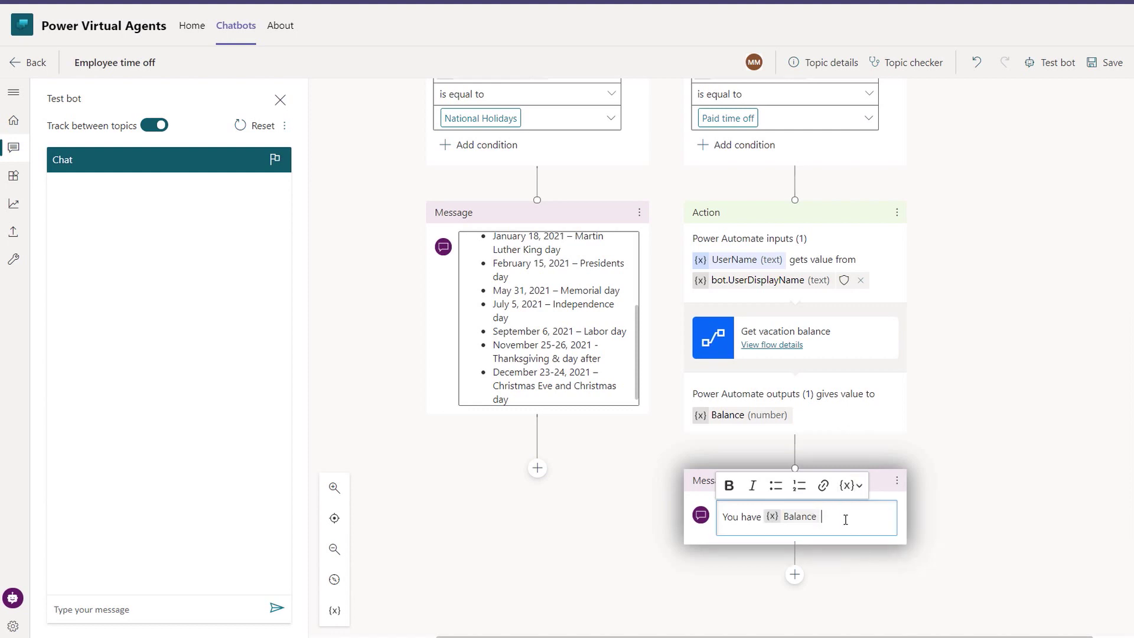
text(days remaining)
click(1108, 65)
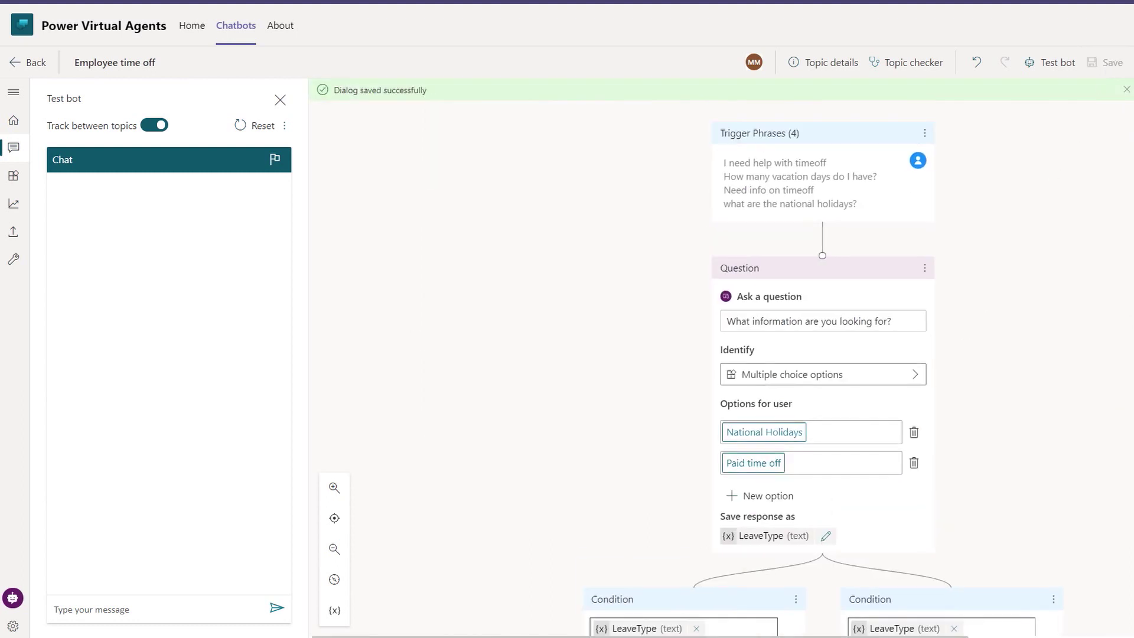
Step: Test 'want info on national holidays', review the returned holiday dates, then reset the conversation
click(238, 610)
text(want info on national holidays)
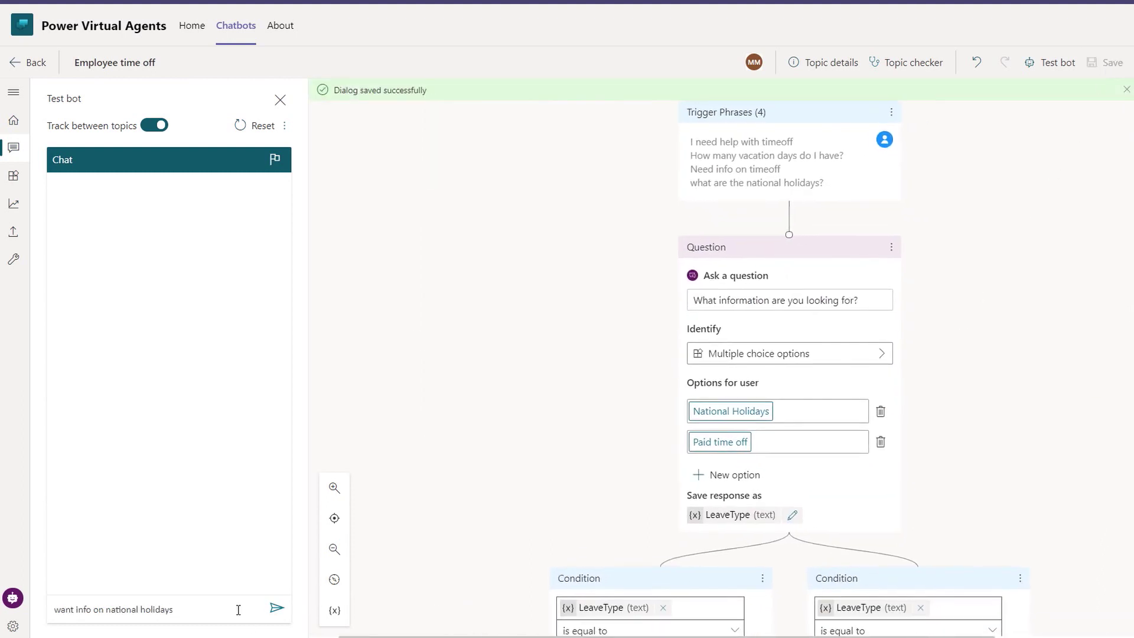
key(Return)
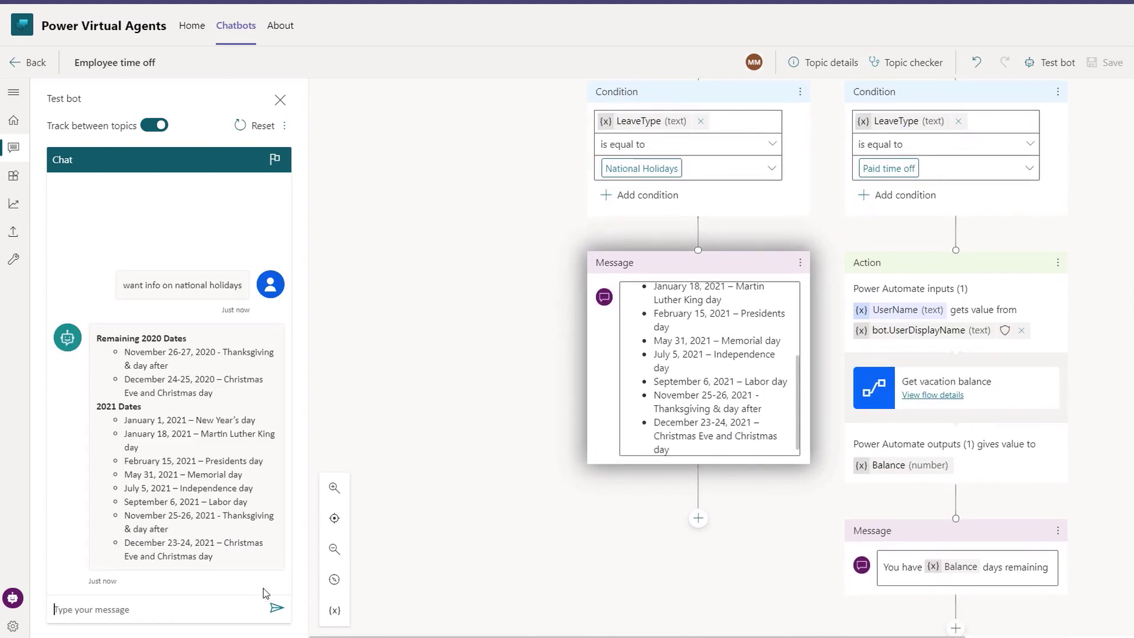
scroll(447, 372, up, 5)
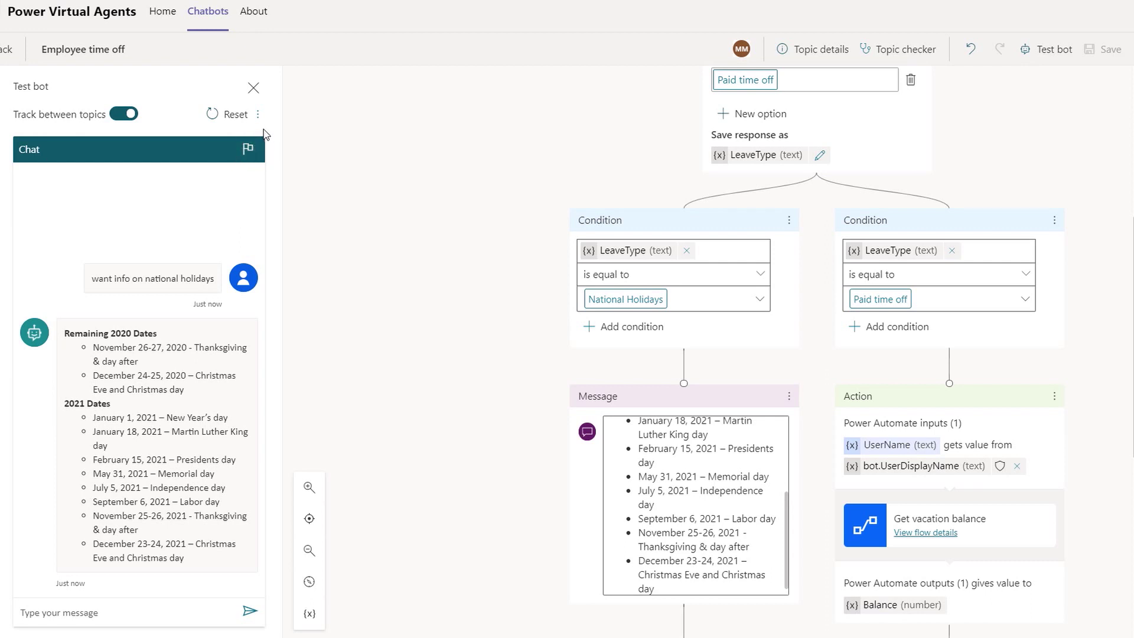
click(229, 114)
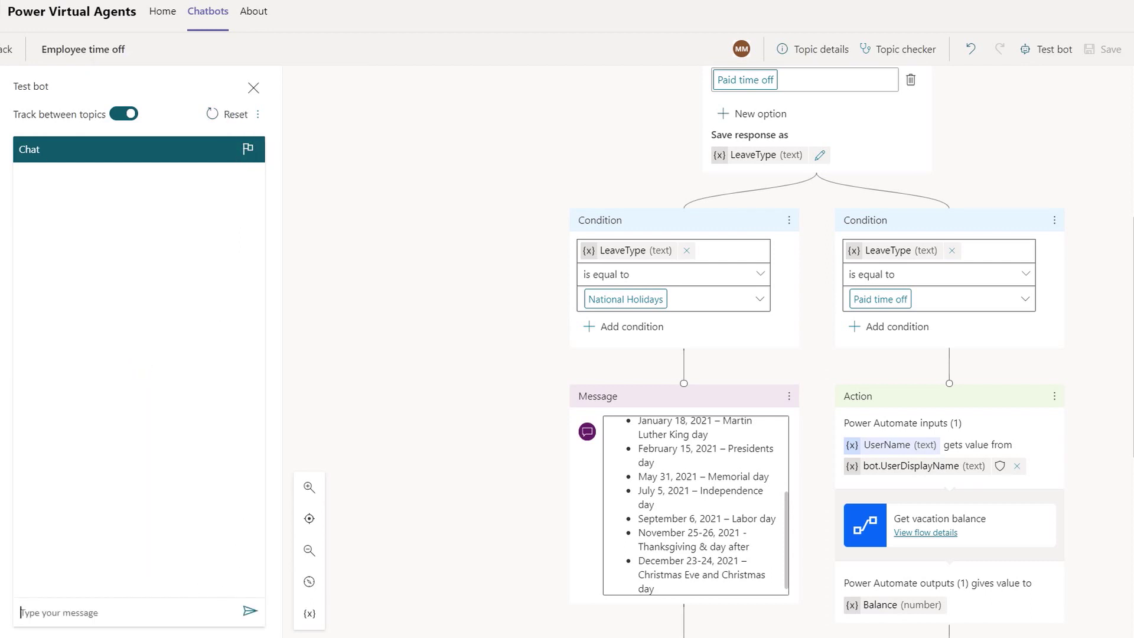
Step: Send 'Need info on timeoff' to the test bot and choose Paid time off
text(Need info on timeoff)
key(Return)
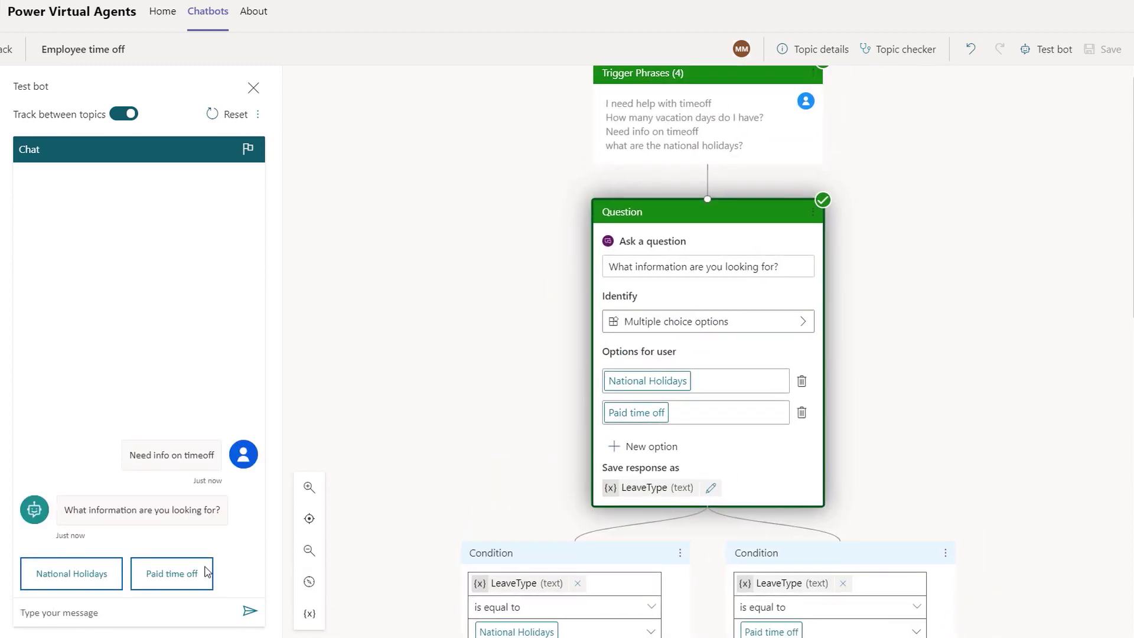
click(169, 570)
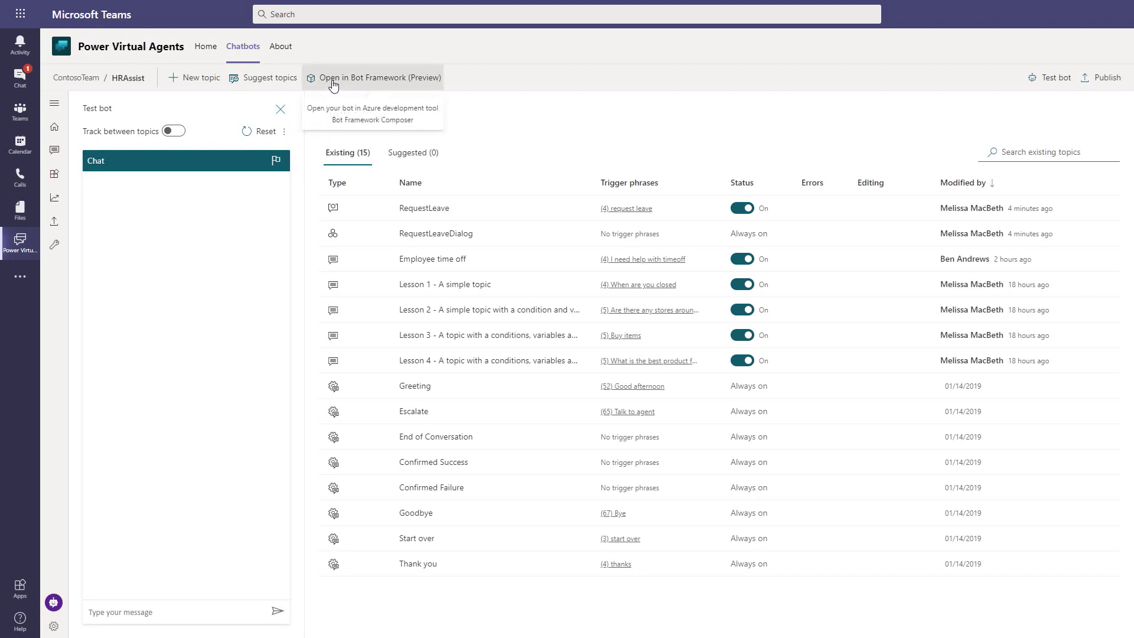
Step: Open HRAssist in Bot Framework Composer (Preview), allowing the browser to launch Composer
click(368, 85)
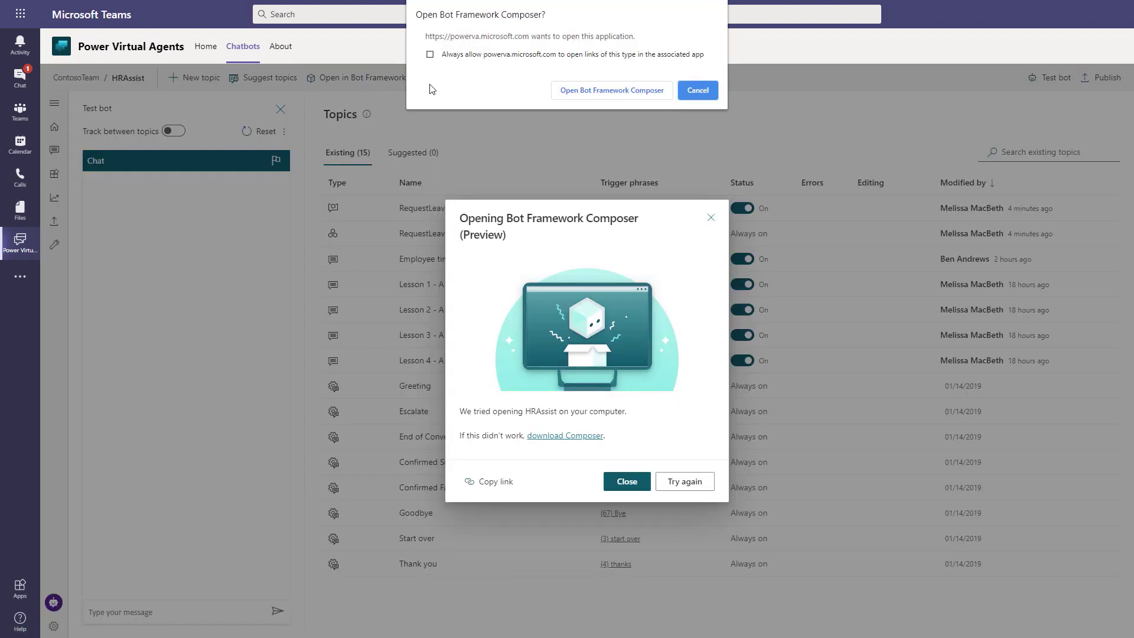
click(627, 95)
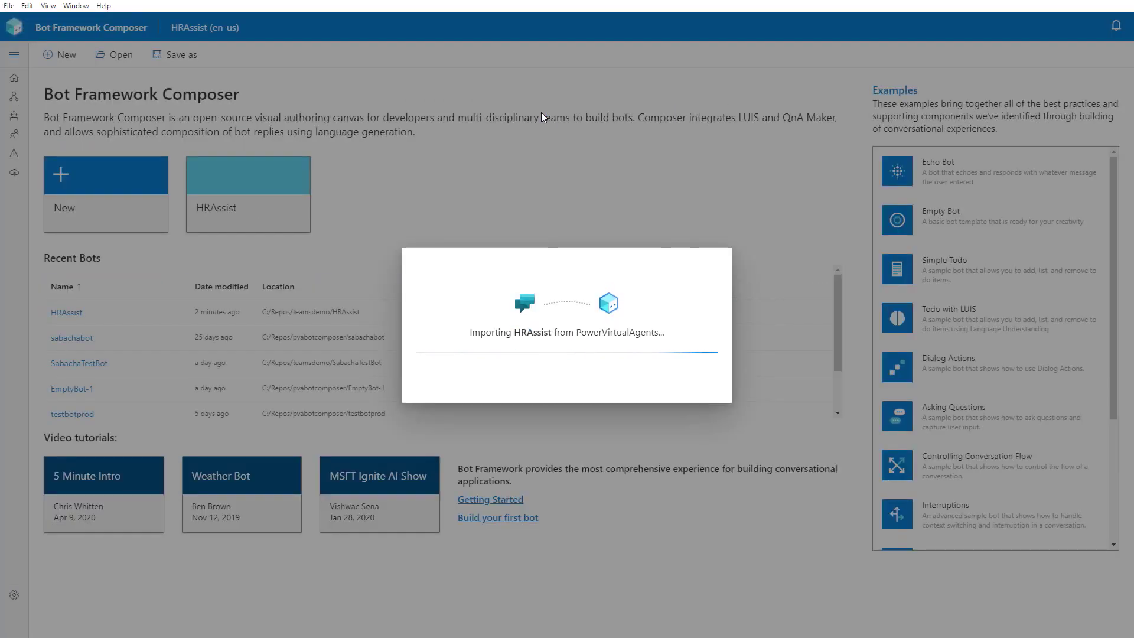
Step: Import the updated HRAssist into Composer and select its RequestLeave trigger
click(603, 360)
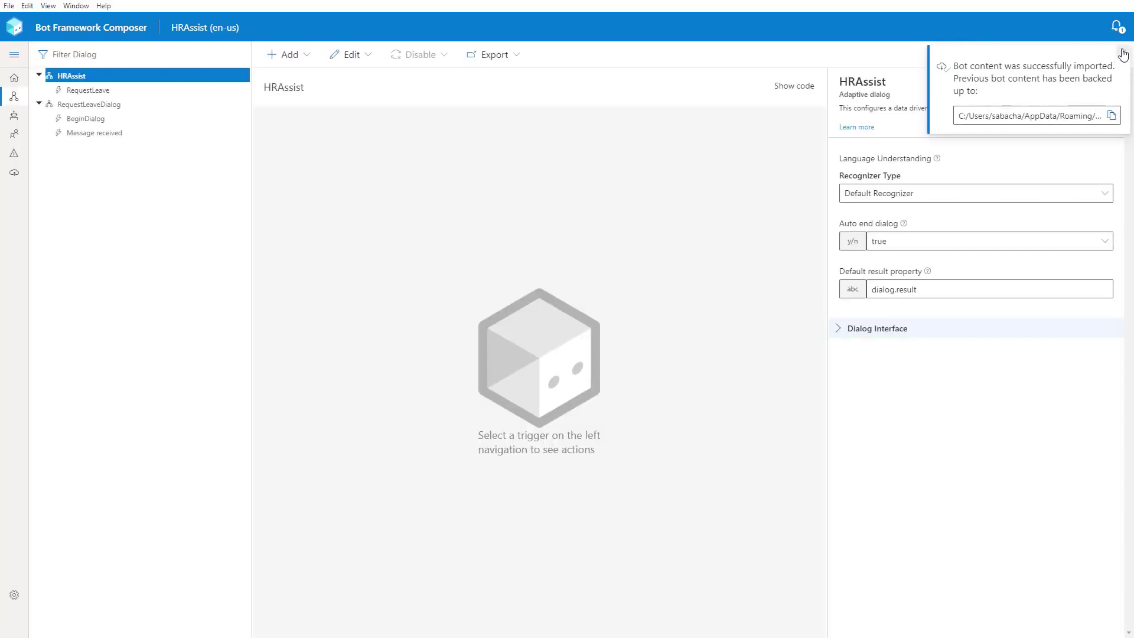
click(1123, 55)
click(98, 90)
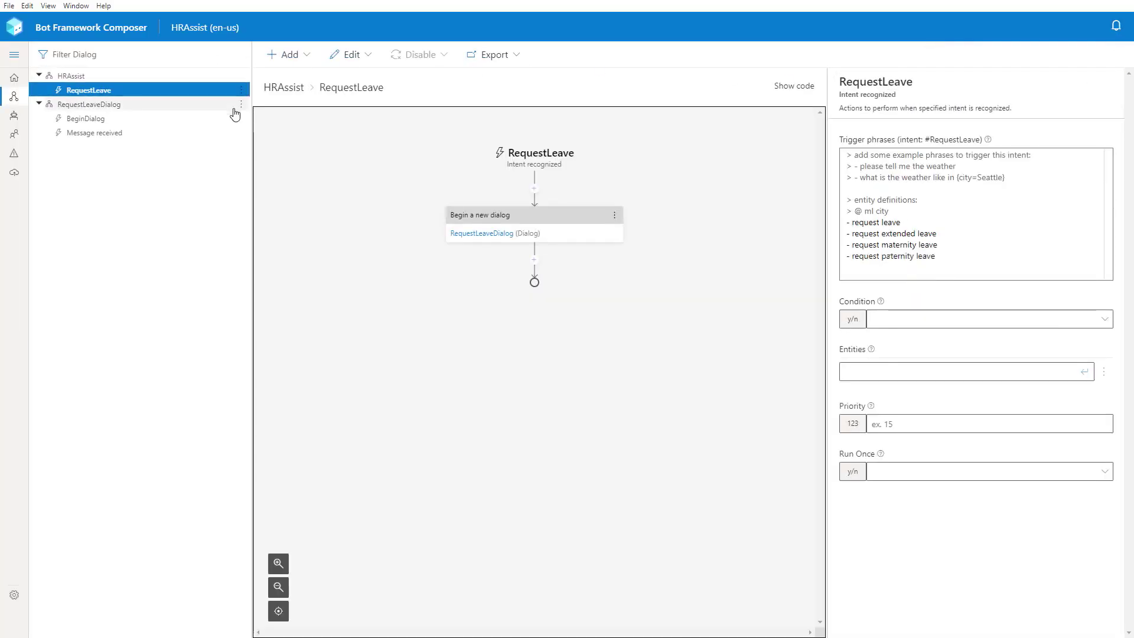
Step: Inspect the RequestLeave trigger's JSON, checking its phrases and the RequestLeaveDialog it begins
click(791, 86)
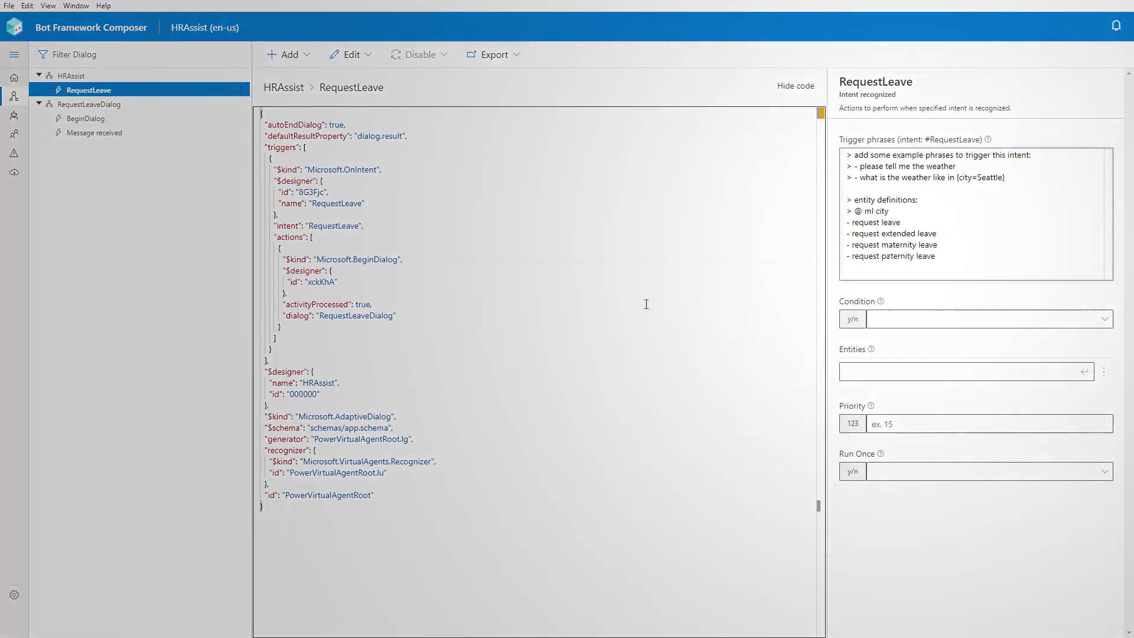
click(894, 236)
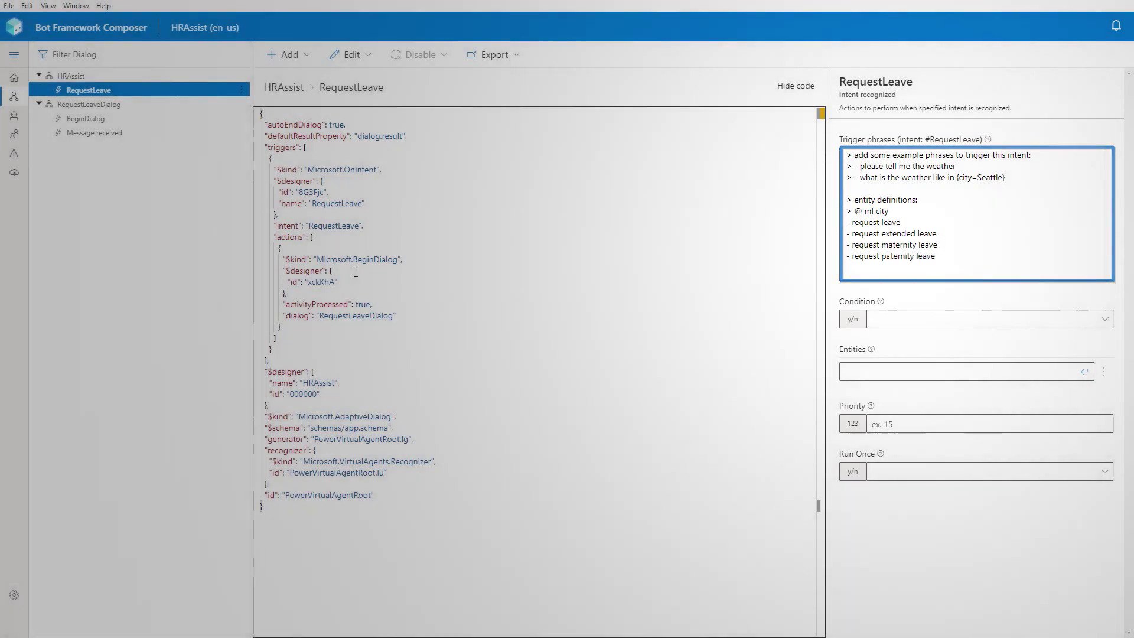
click(374, 258)
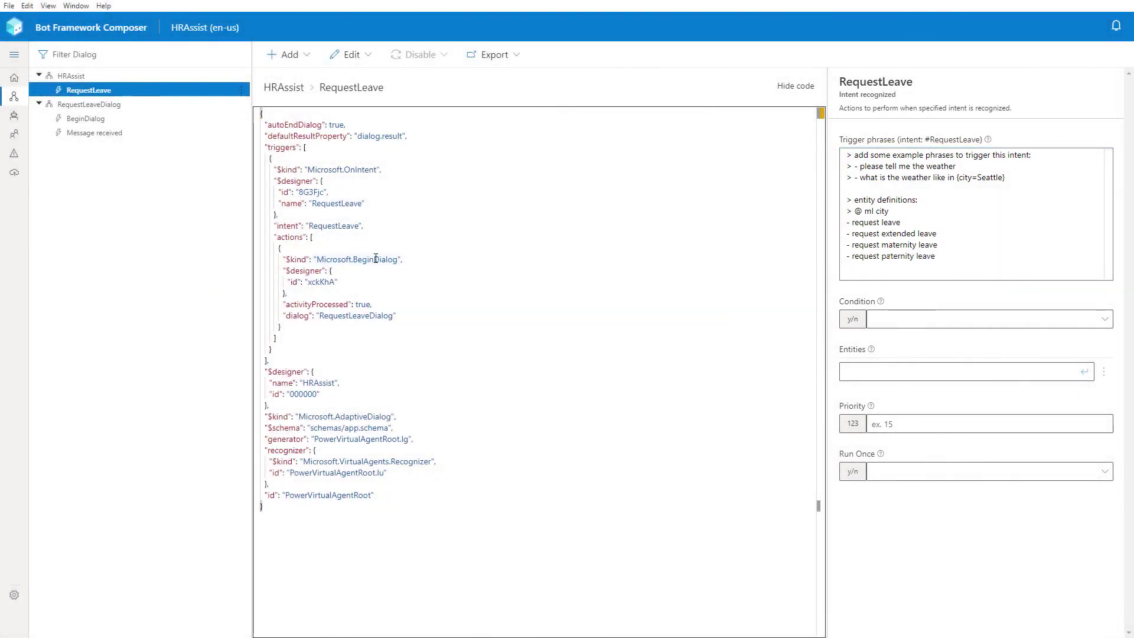
drag(323, 316, 394, 317)
click(418, 302)
key(BackSpace)
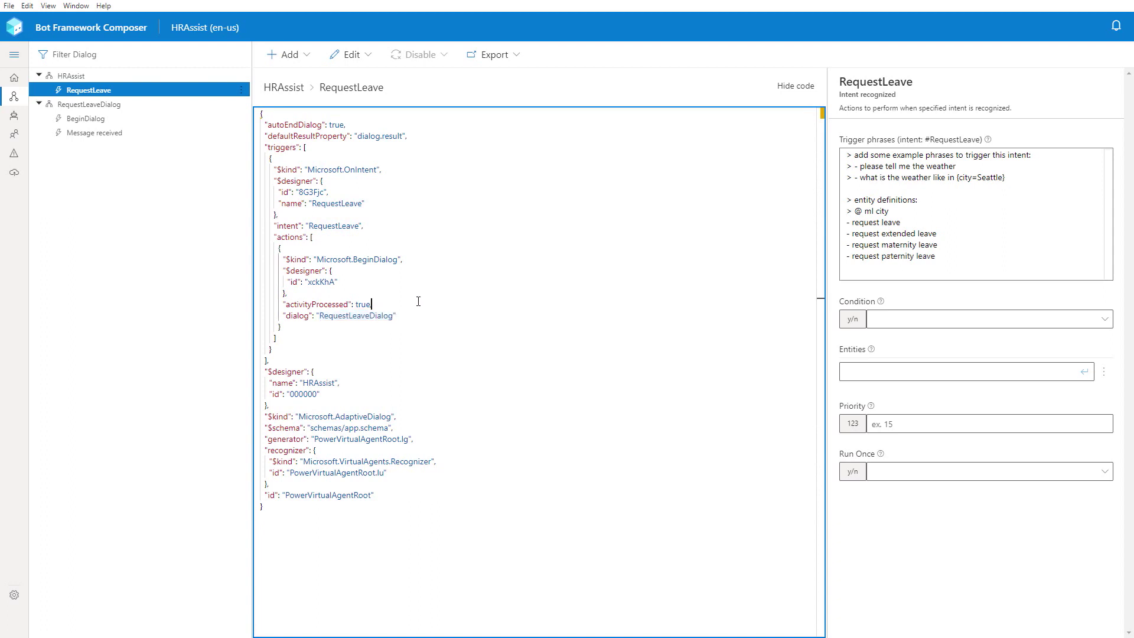
click(799, 87)
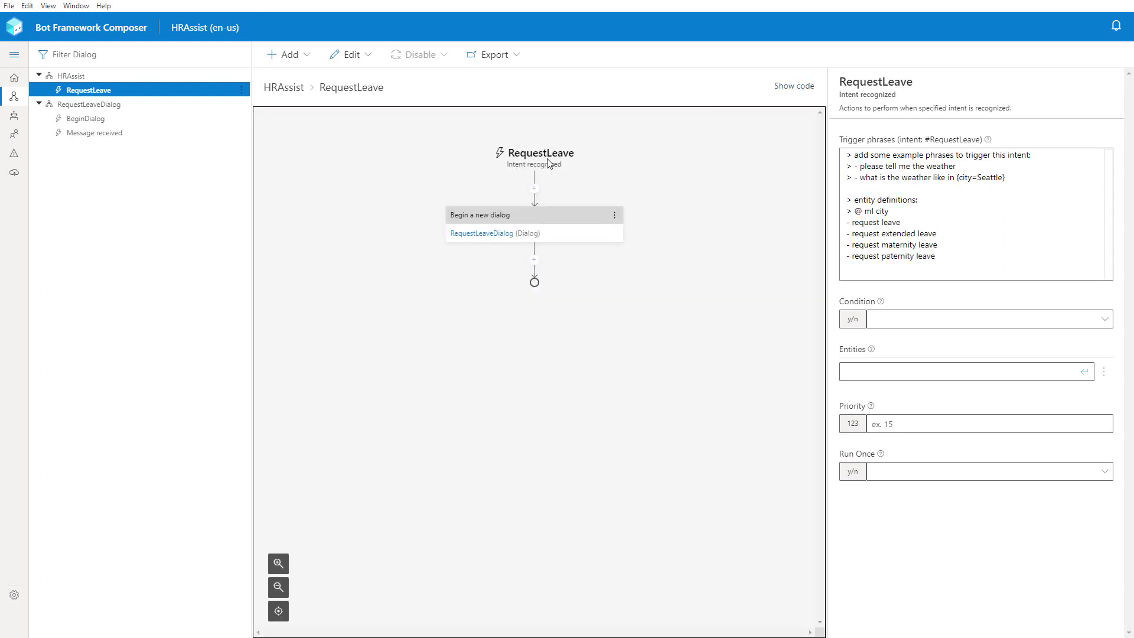
Step: In RequestLeaveDialog's Message received trigger, add a 'We have notified your HR representative' reply after the HTTP request
click(92, 119)
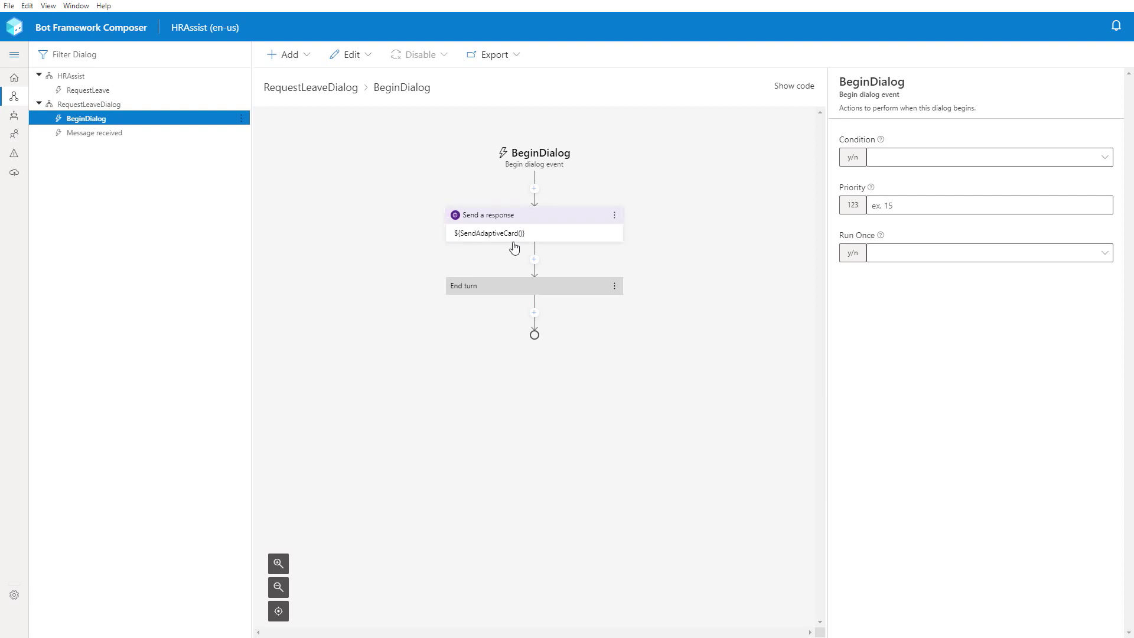
click(112, 133)
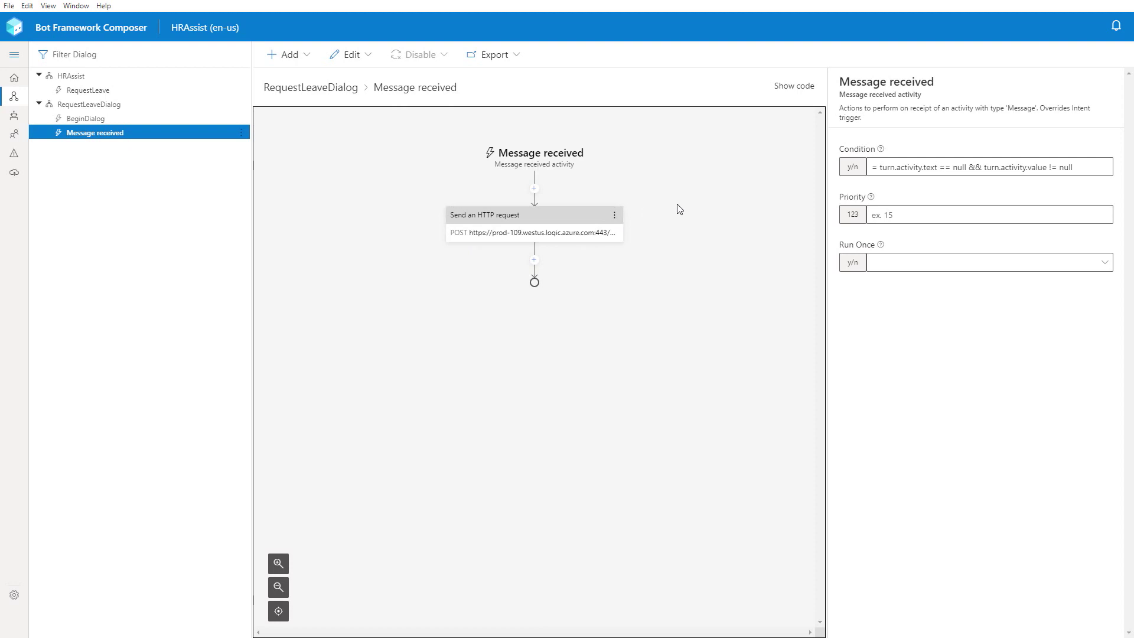
click(534, 260)
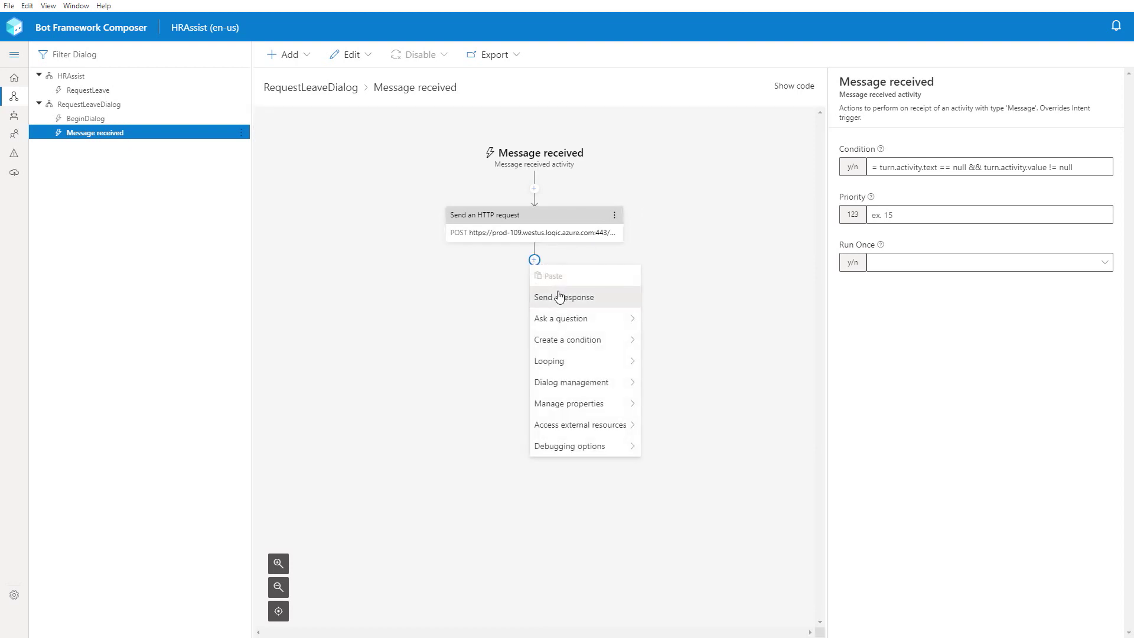
key(Return)
click(891, 180)
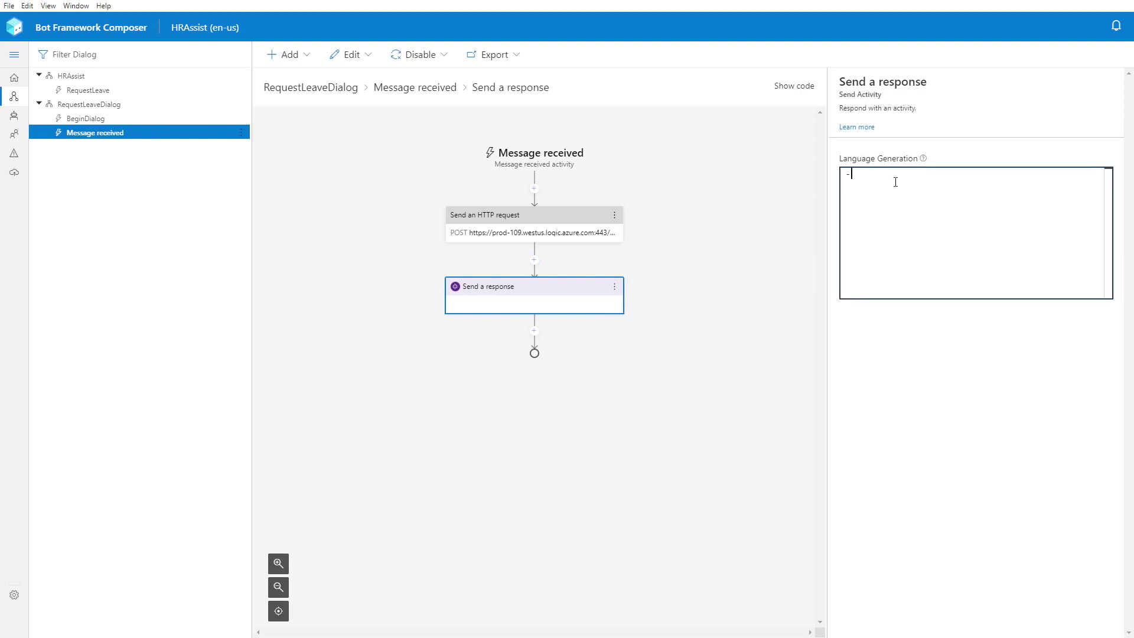
text(- We have notified your HR representative)
click(762, 218)
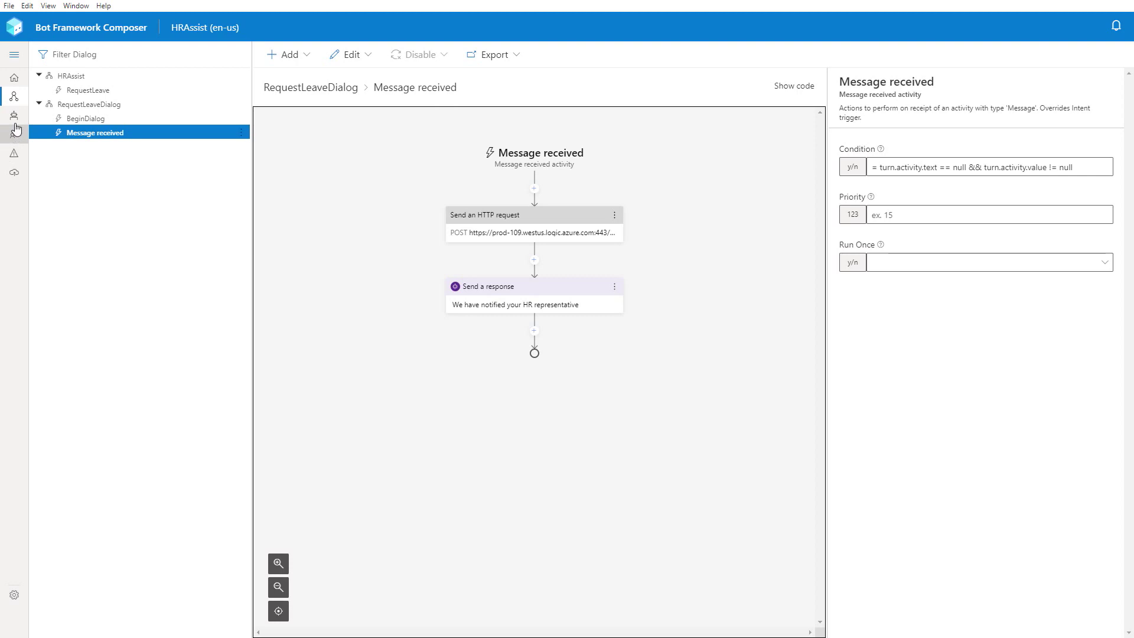
click(14, 115)
Step: Review RequestLeaveDialog's response templates as code, including SendAdaptiveCard's Attachments line
click(94, 158)
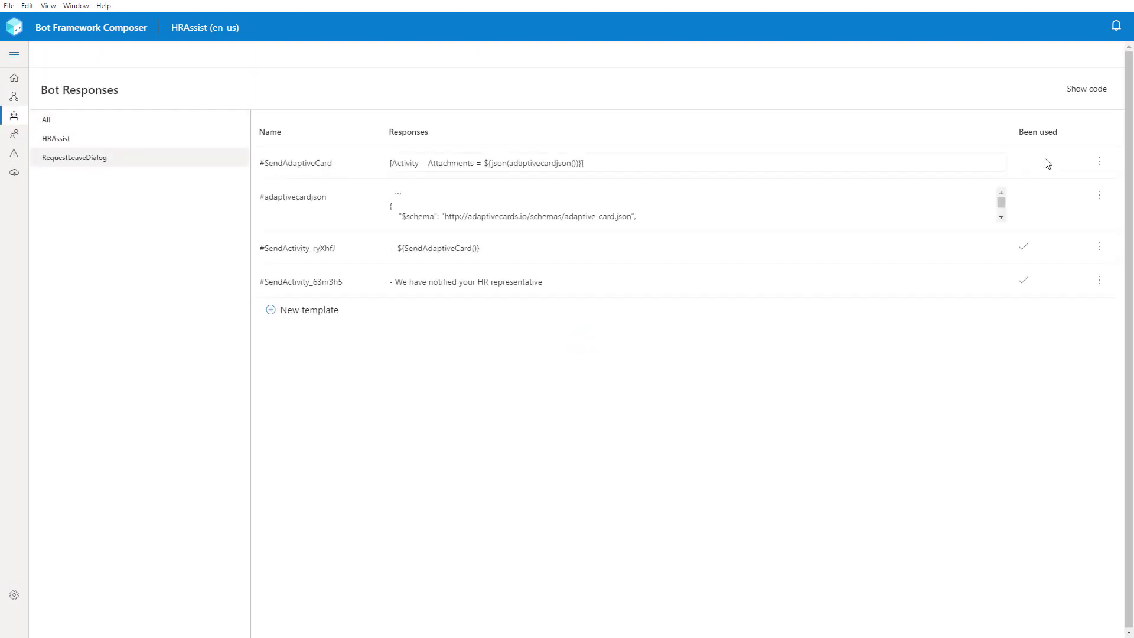
click(1070, 97)
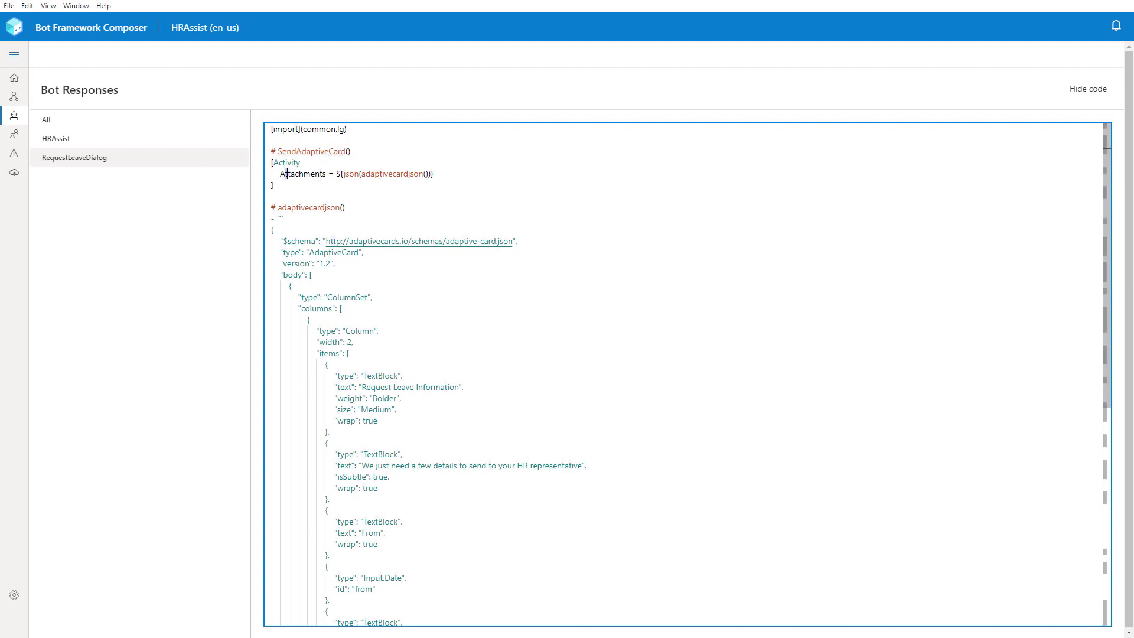
drag(318, 176, 420, 175)
click(369, 320)
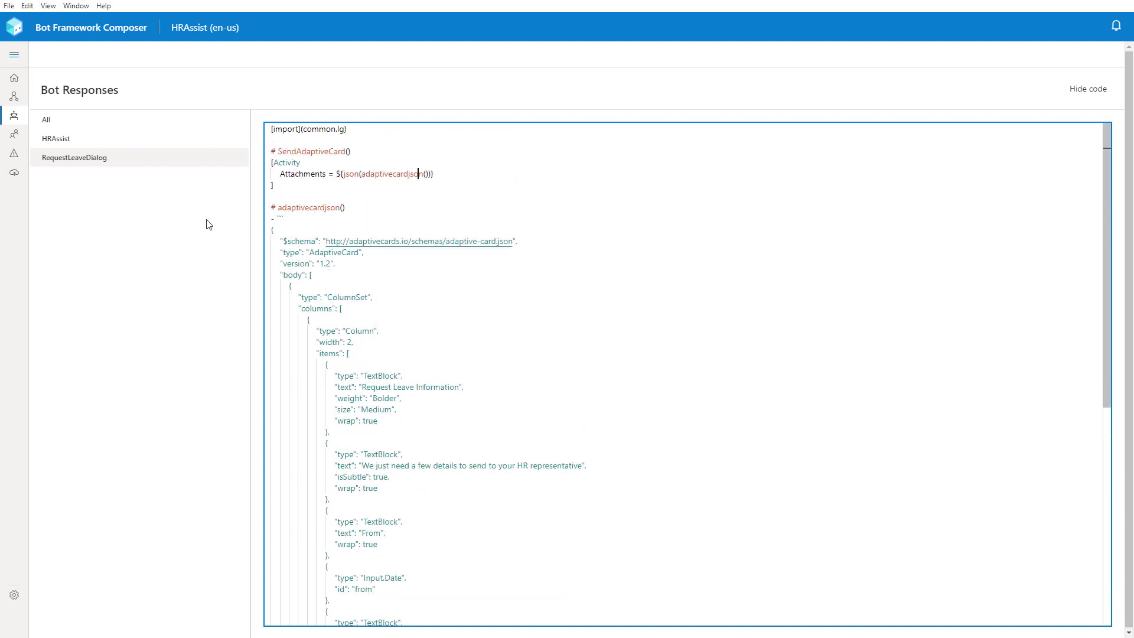
click(15, 175)
Step: Publish HRAssist using the 'Publish HRAssist to PVA' profile
click(110, 142)
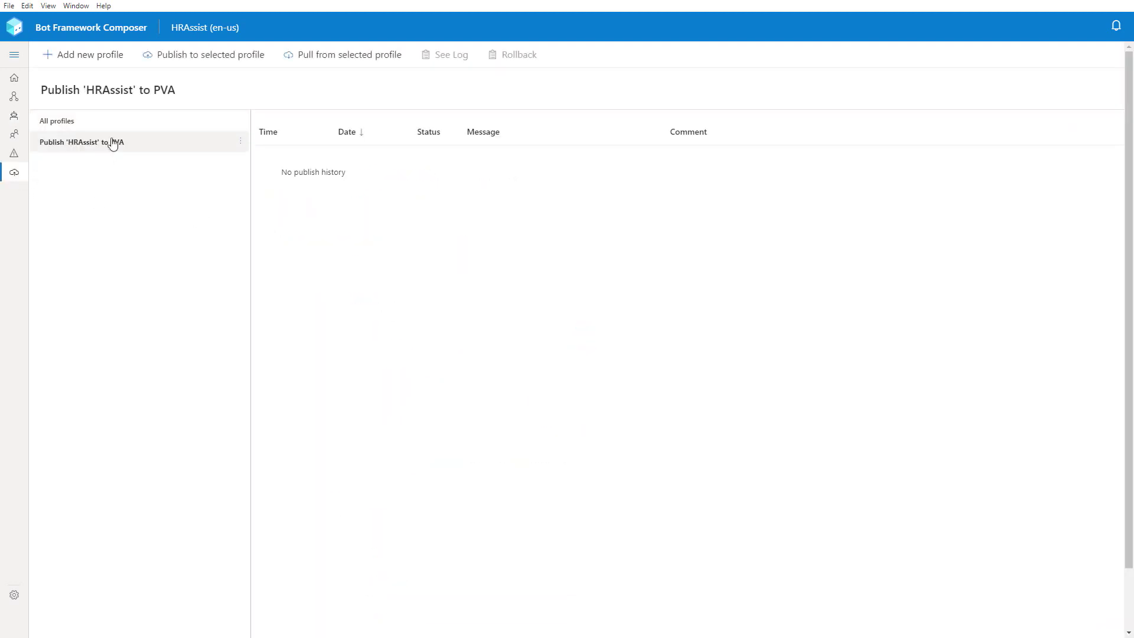
click(202, 56)
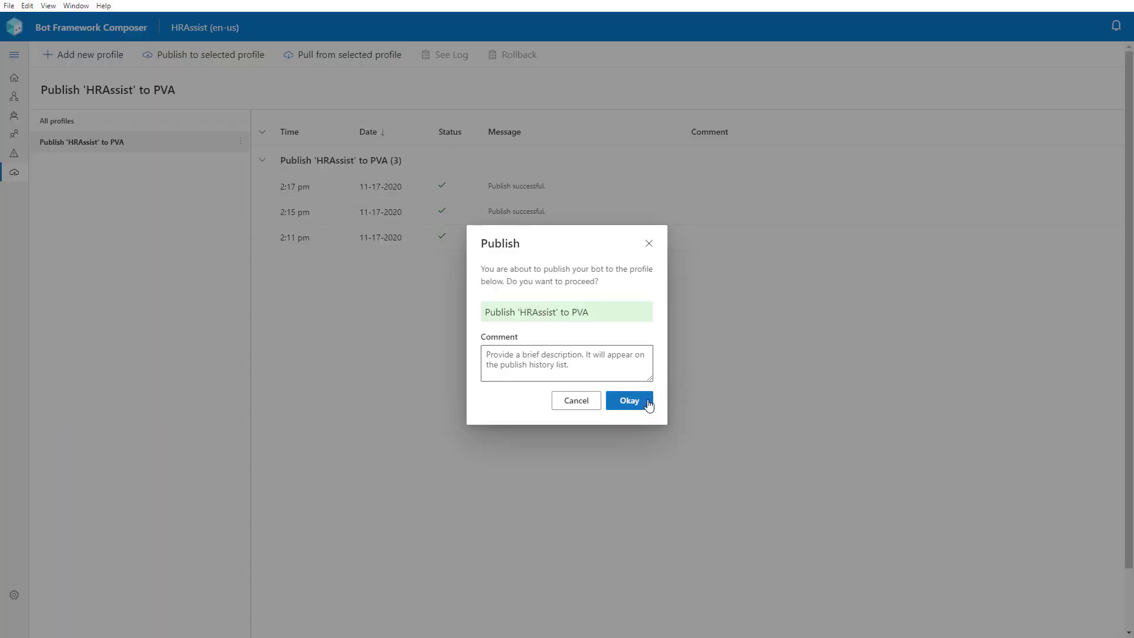
click(629, 402)
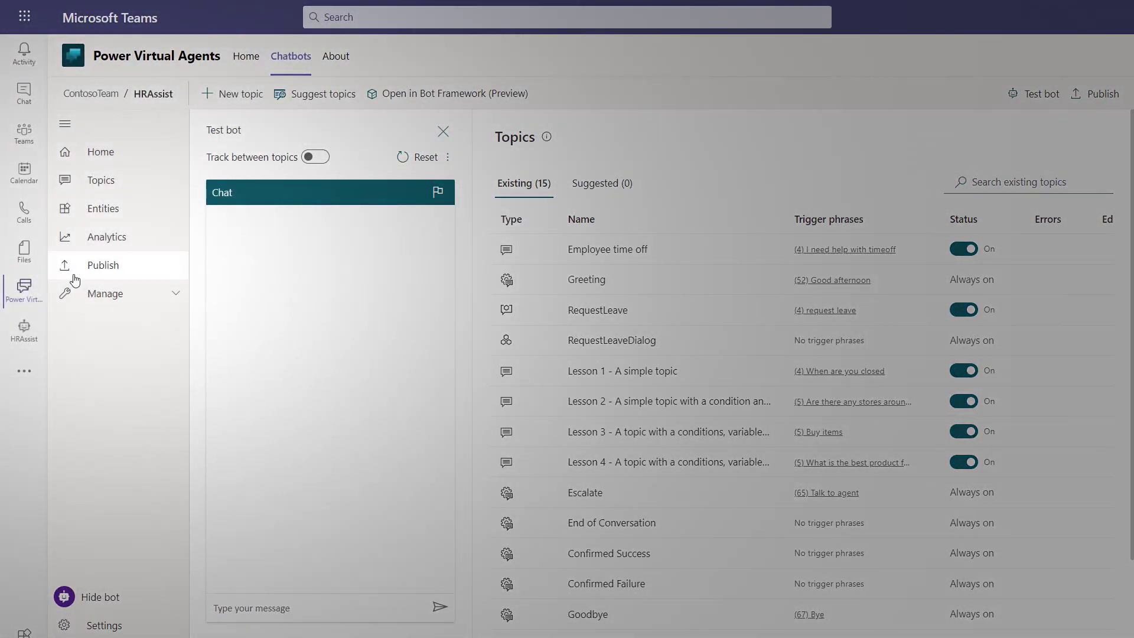
Step: Publish HRAssist's latest content from the Power Virtual Agents Publish page
click(75, 275)
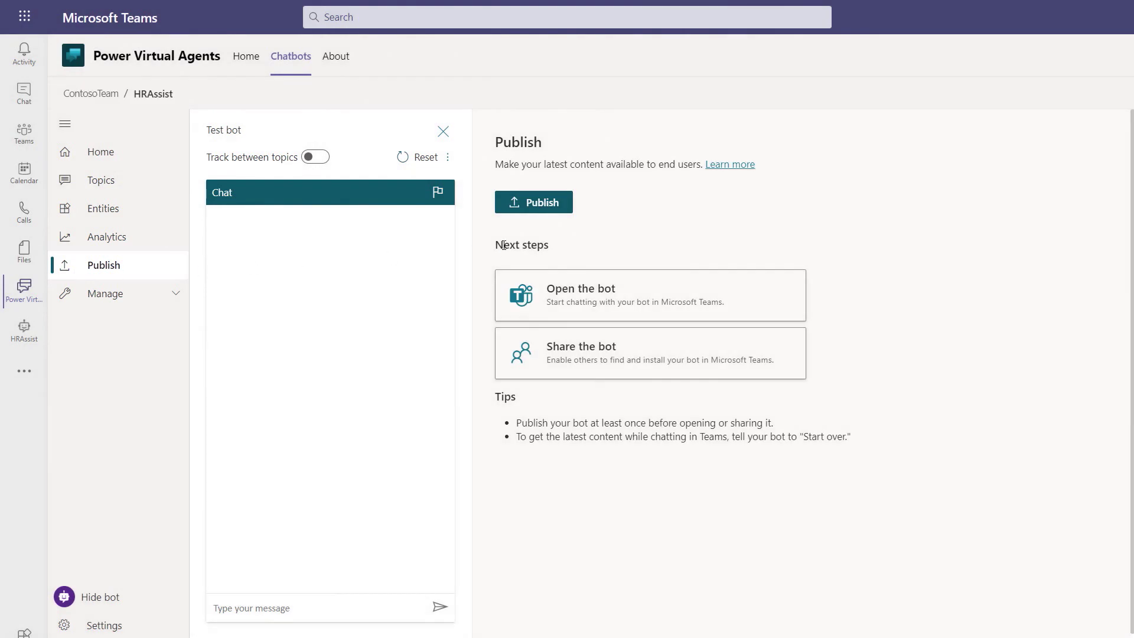
click(526, 201)
click(578, 379)
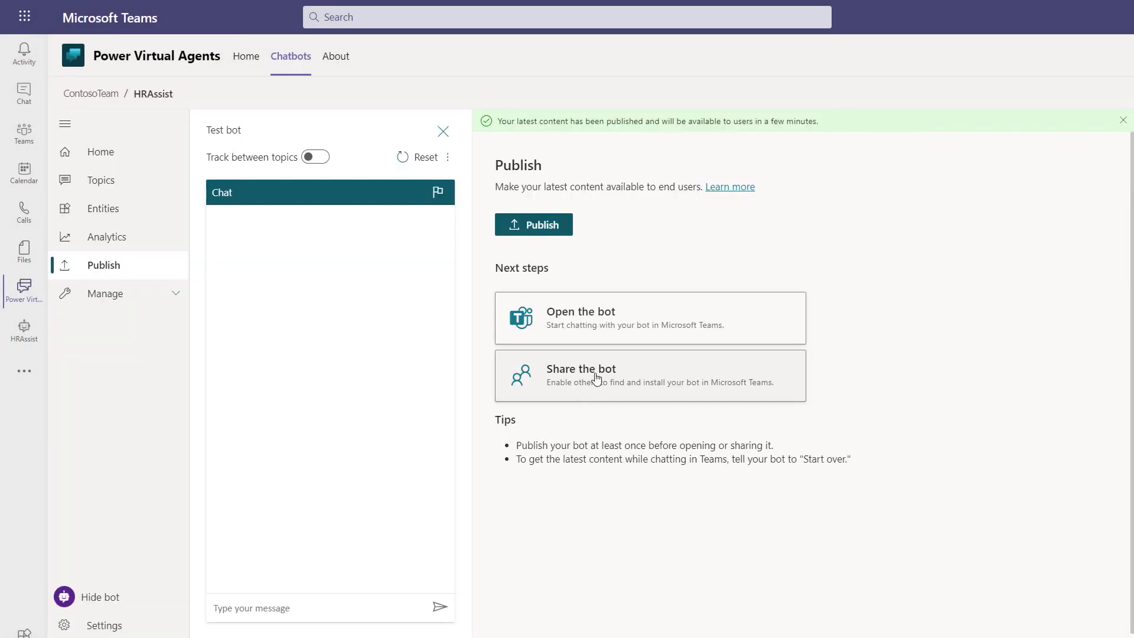
Step: Share HRAssist by adding it to Teams for colleagues
click(597, 379)
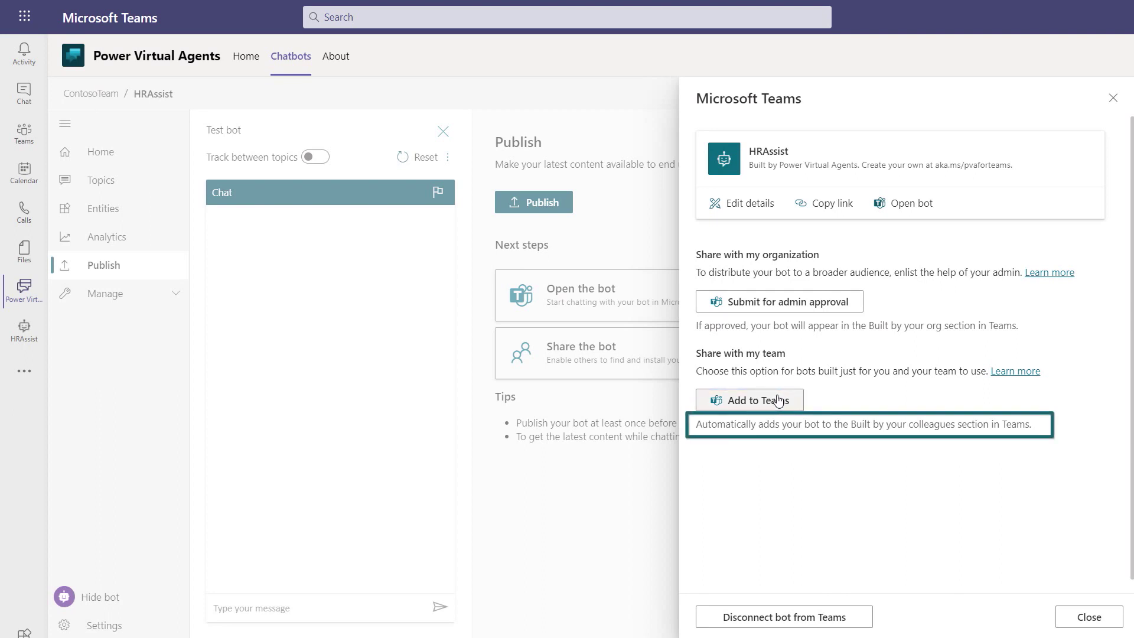
click(776, 401)
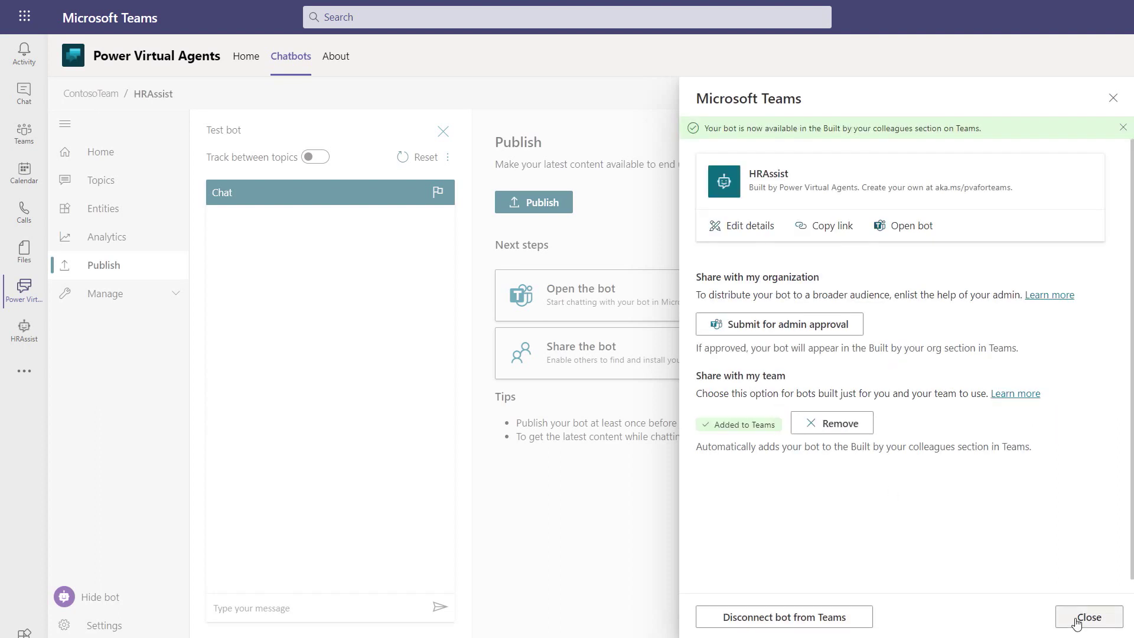
click(1076, 619)
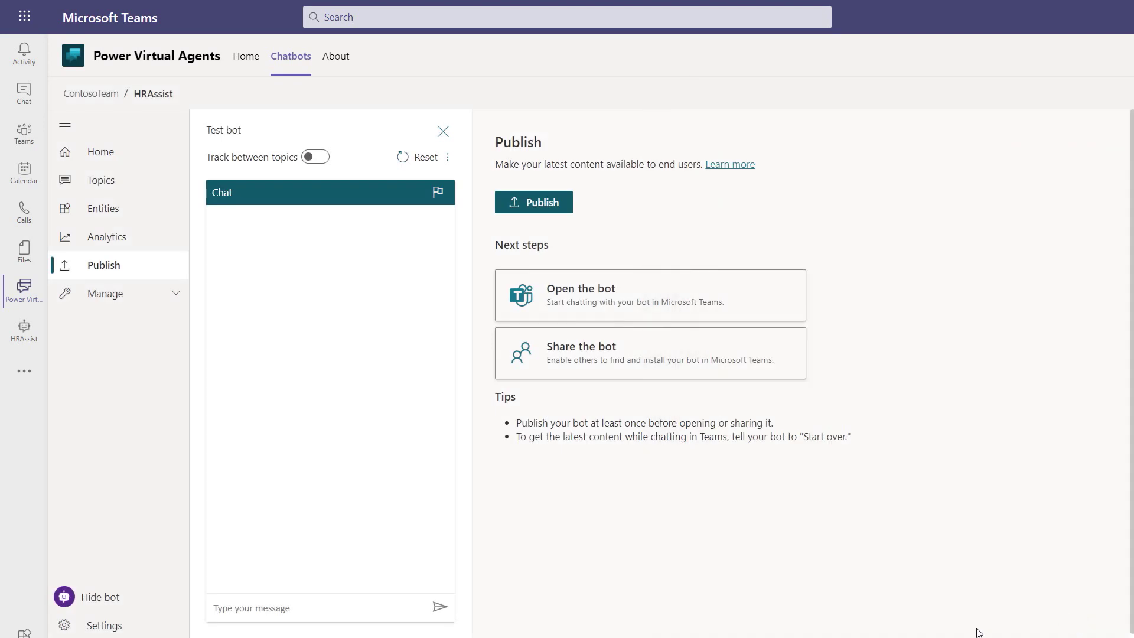
Step: Find HRAssist under Built for Contoso in the Teams apps store and open it
click(36, 379)
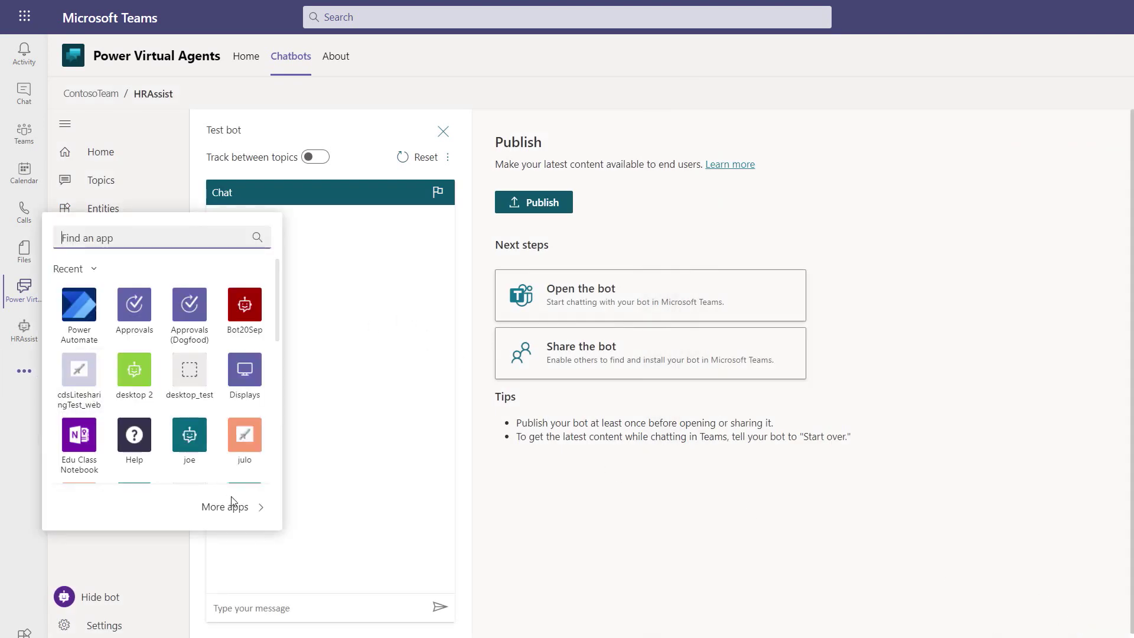
click(239, 513)
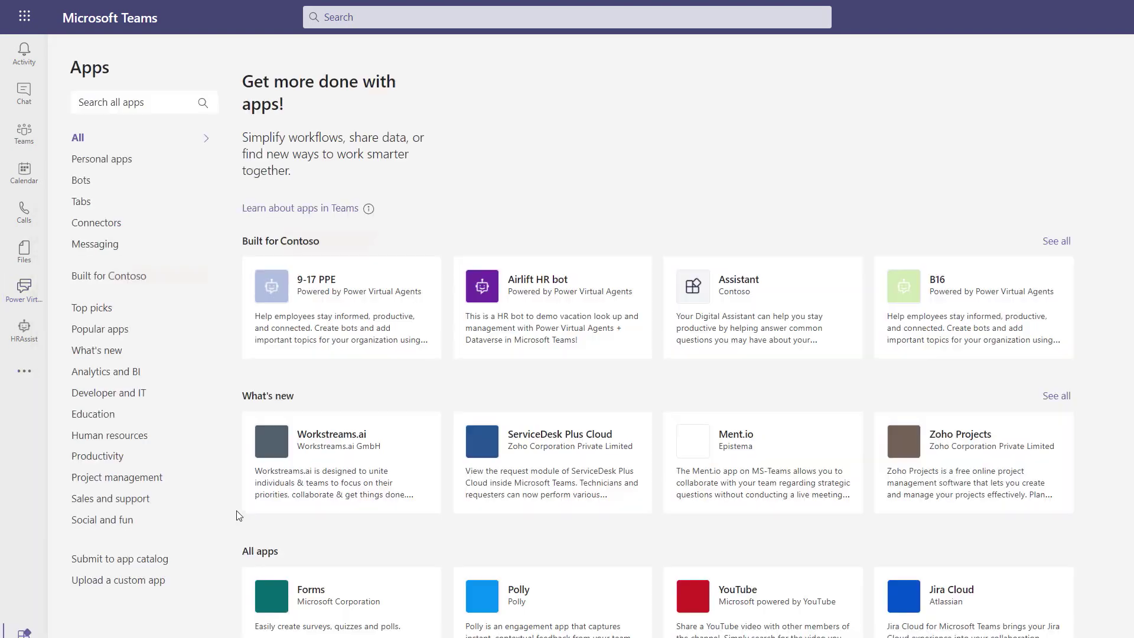
click(145, 277)
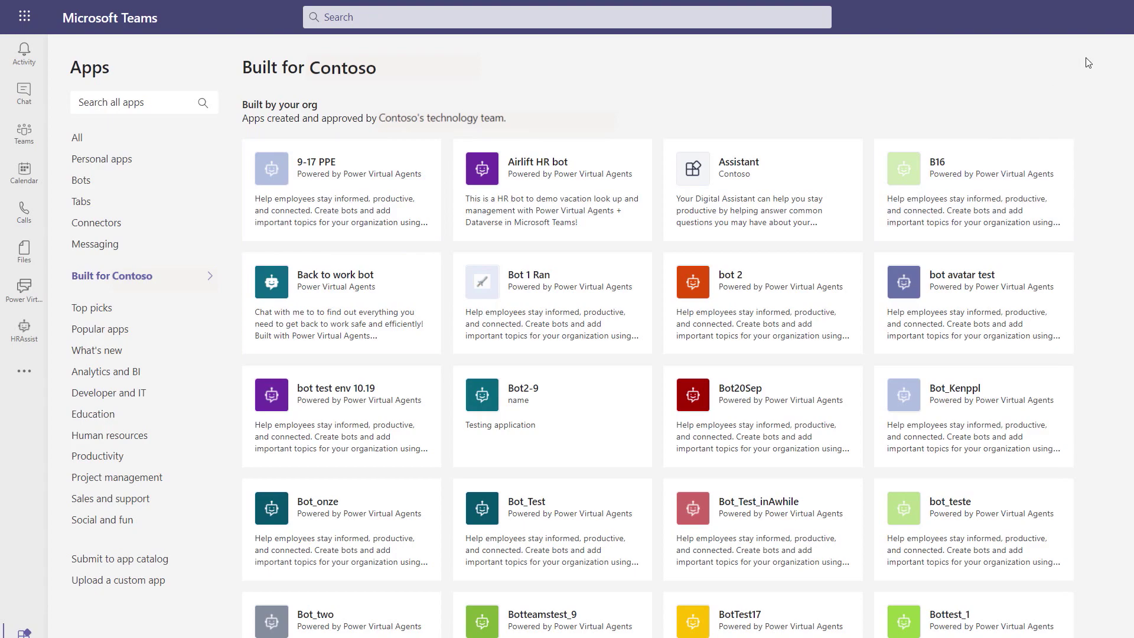
drag(1079, 51, 1113, 524)
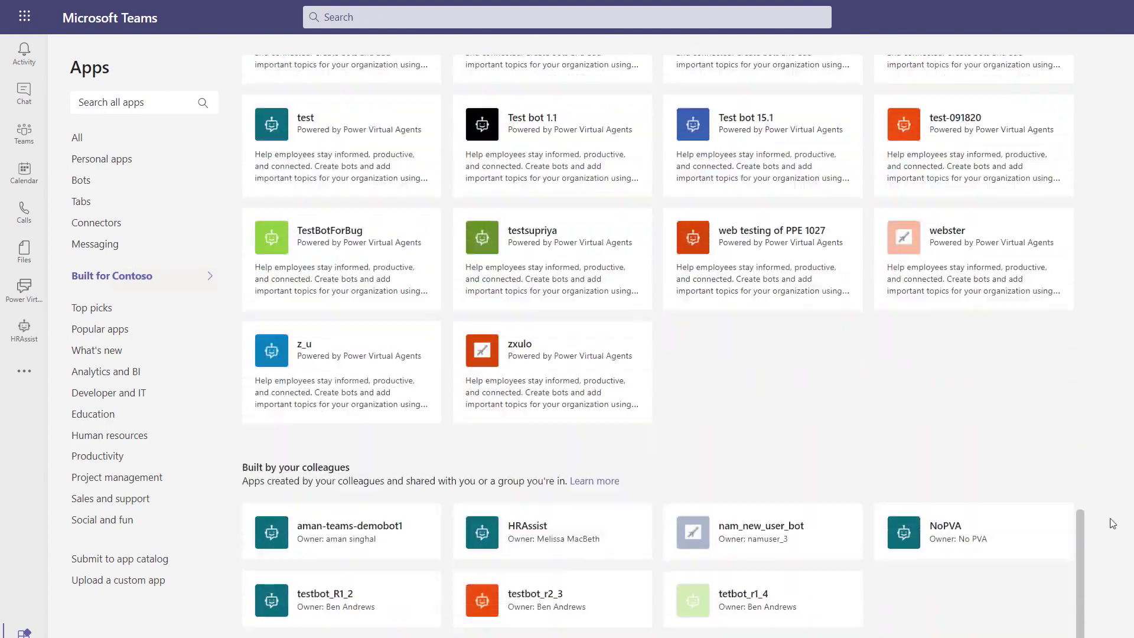
click(572, 552)
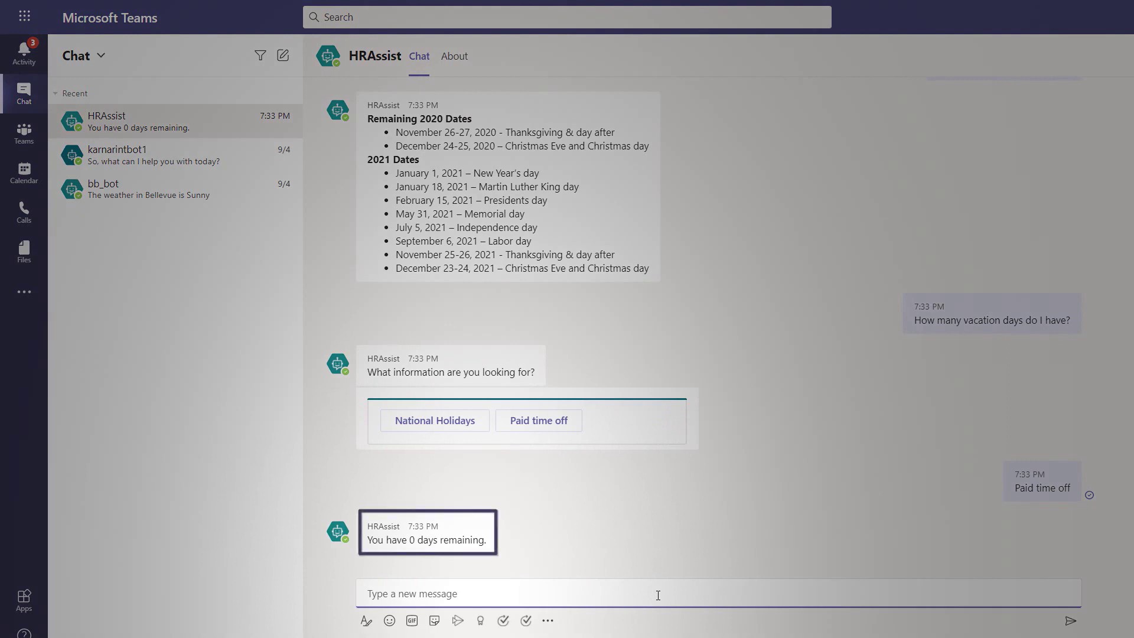
Step: Ask HRAssist 'Need info on extended leave' and set the card's From date to 11/23/2020
text(Need info on extended leave)
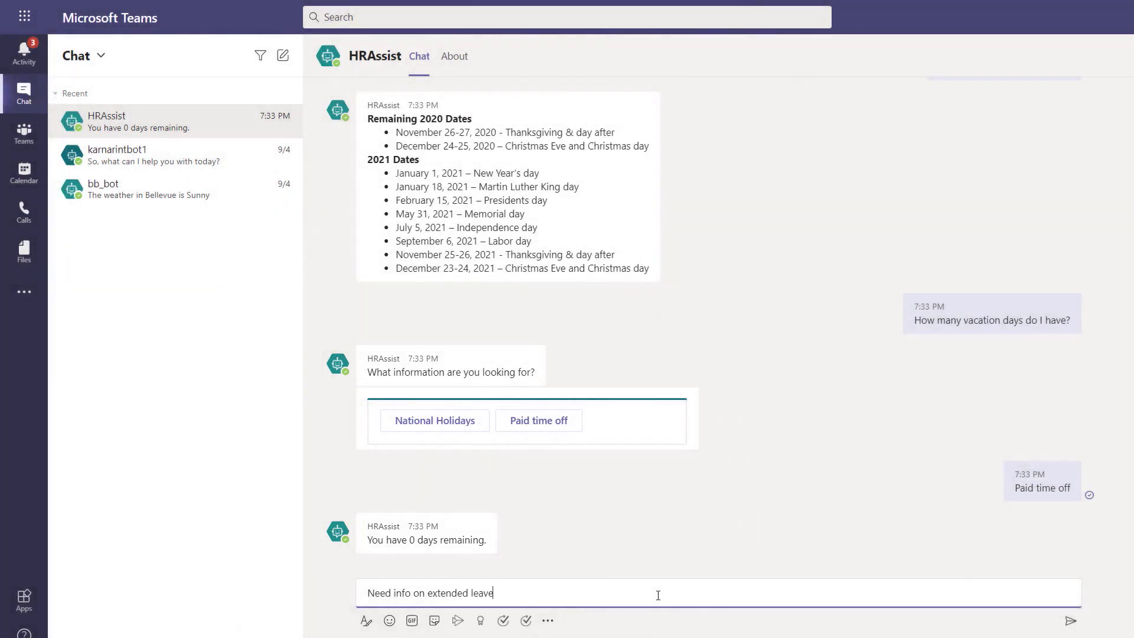
key(Return)
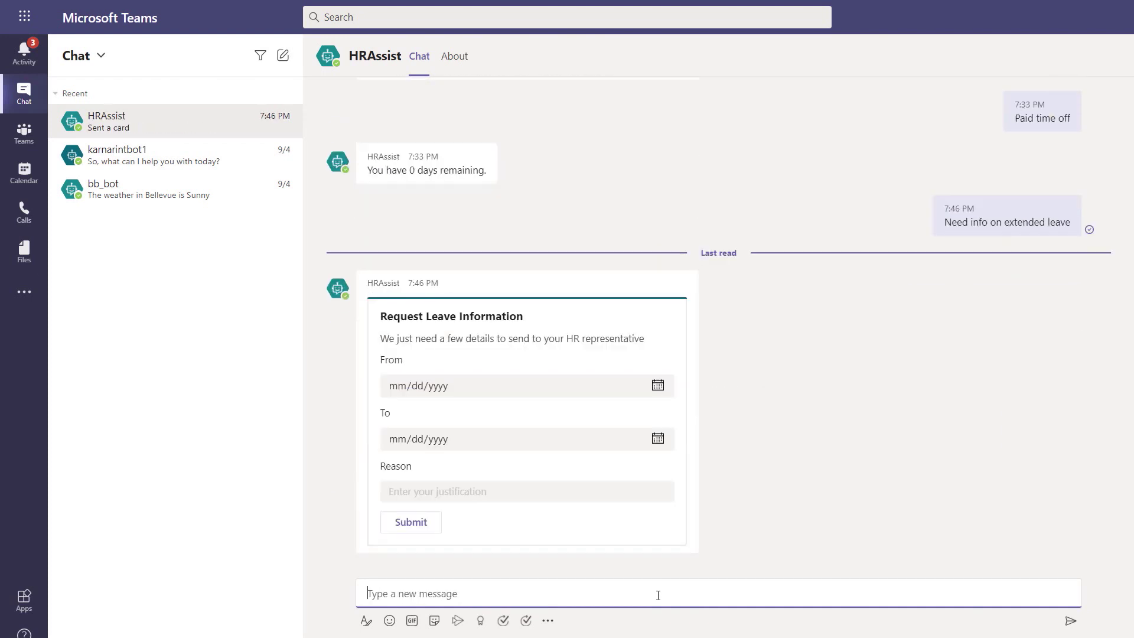
click(659, 386)
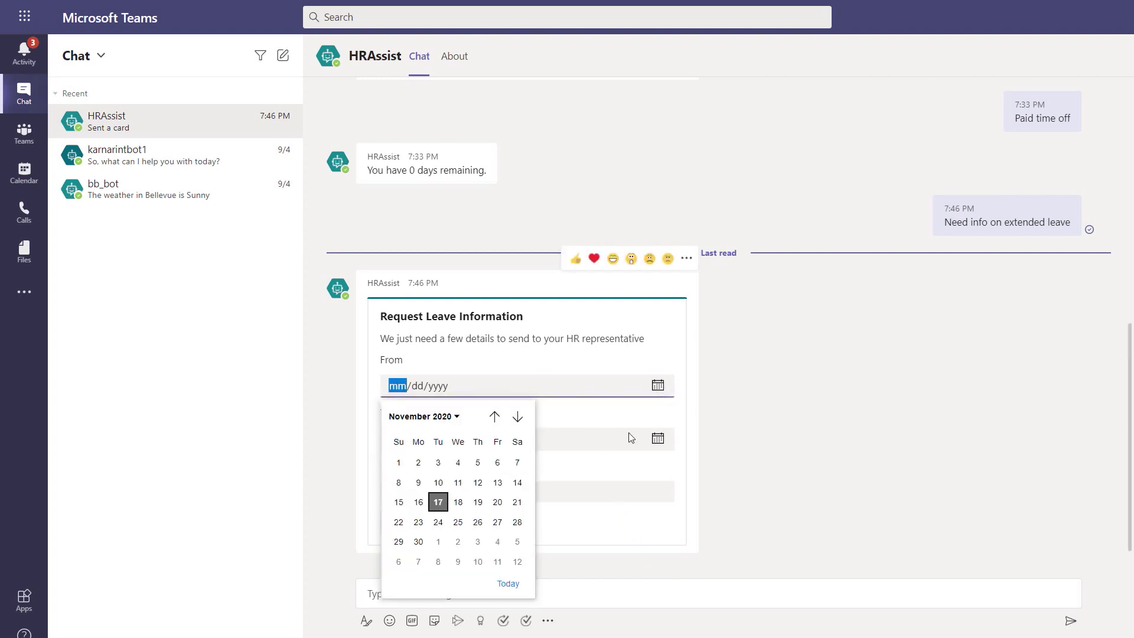
click(418, 523)
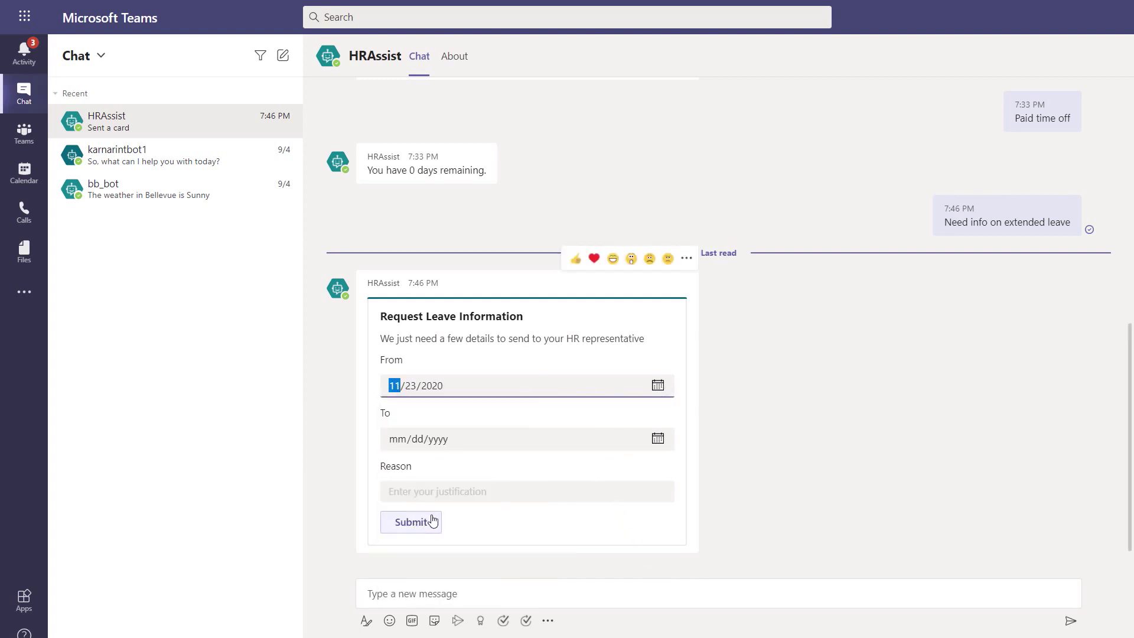
Step: Set the To date to 01/08/2021, paste the medical leave reason, and submit the card
click(659, 439)
click(517, 240)
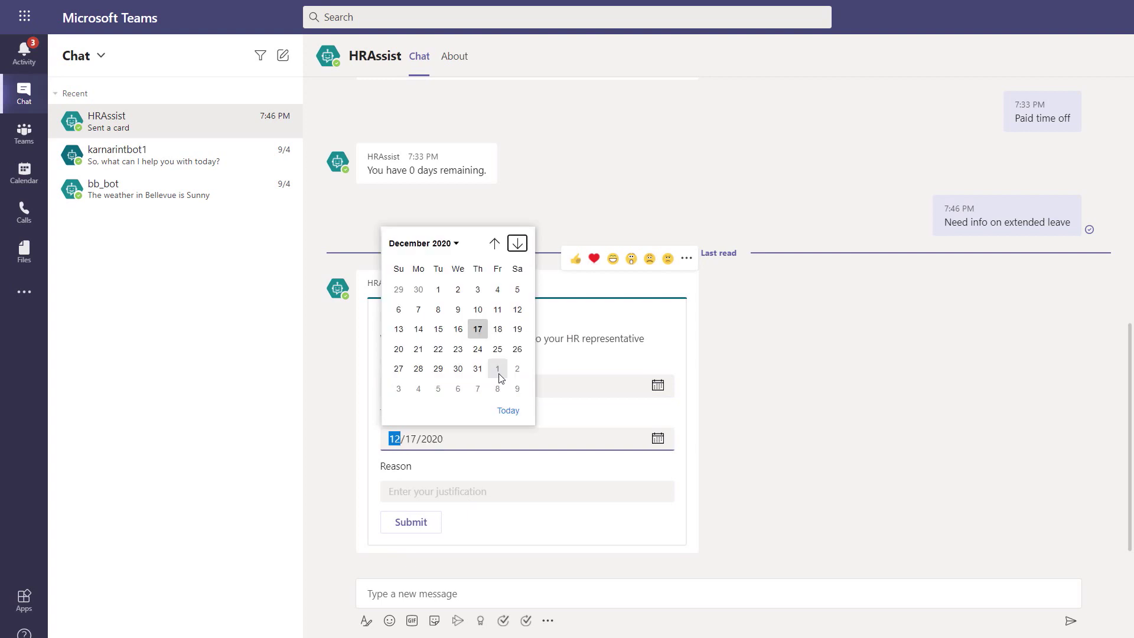
click(517, 240)
click(502, 388)
click(469, 495)
text(Medical procedure, need time off to recover)
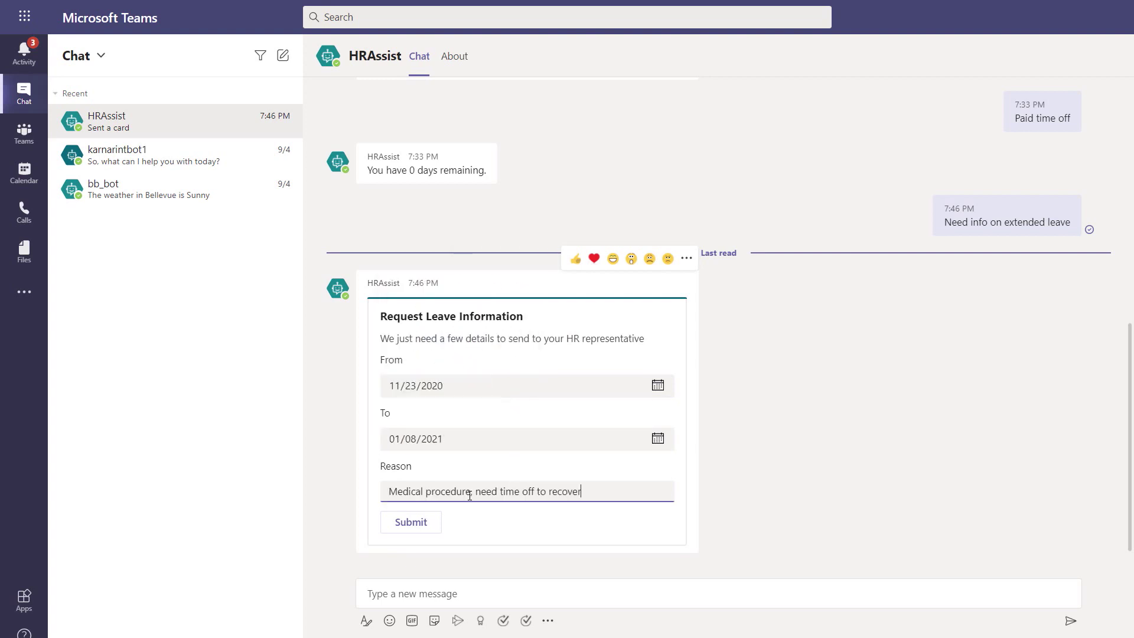
click(411, 524)
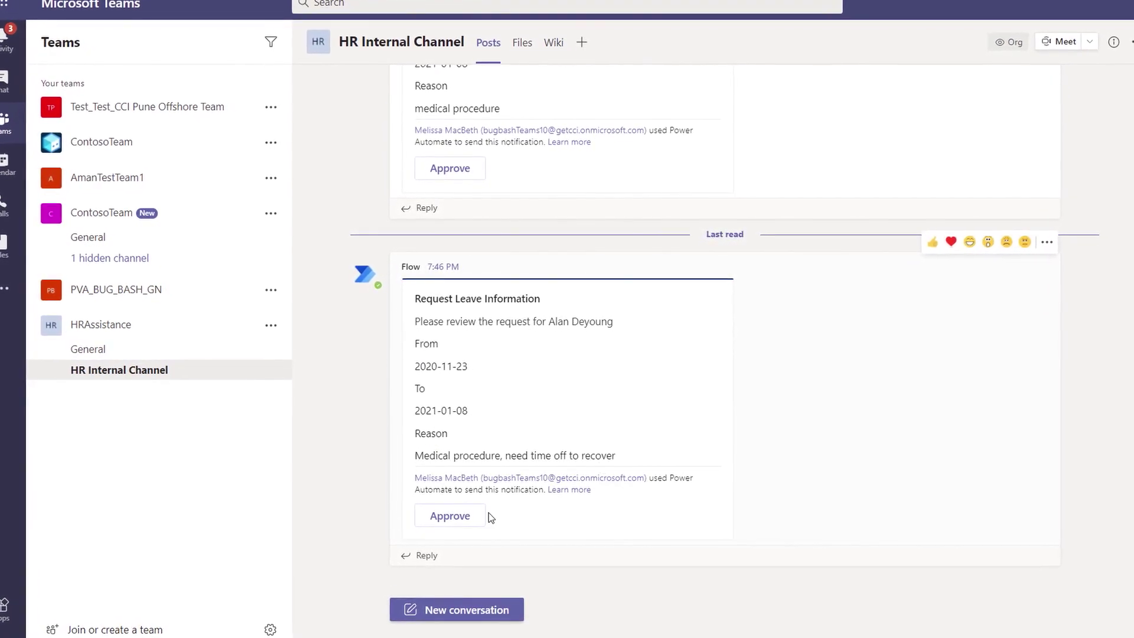
Step: Approve the 2020-11-23 to 2021-01-08 leave request in the HR Internal Channel
click(461, 525)
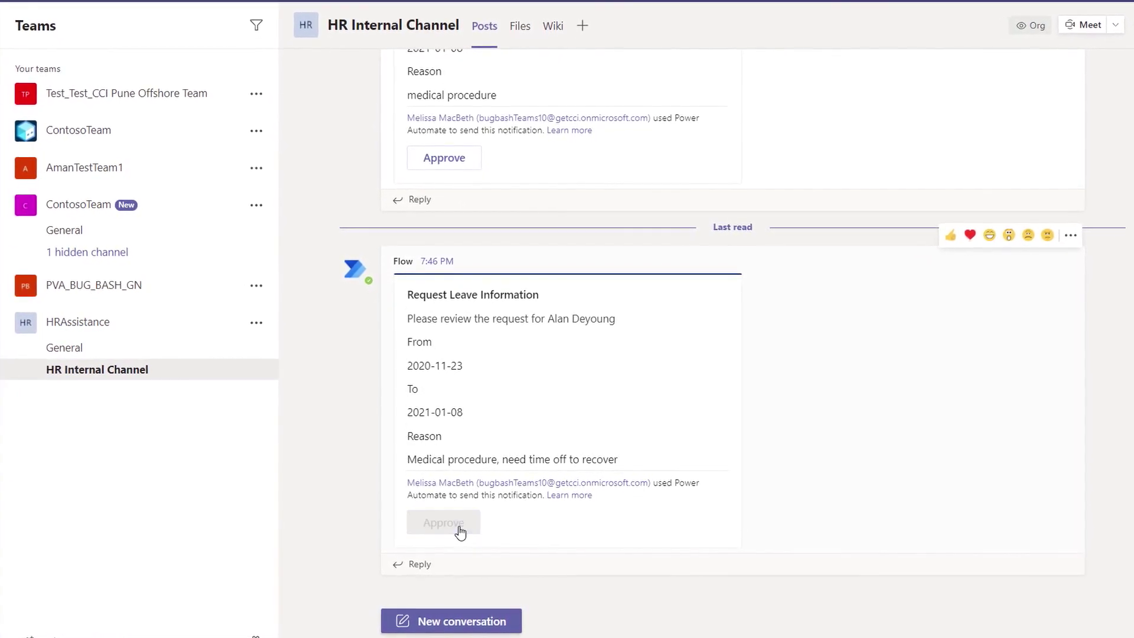